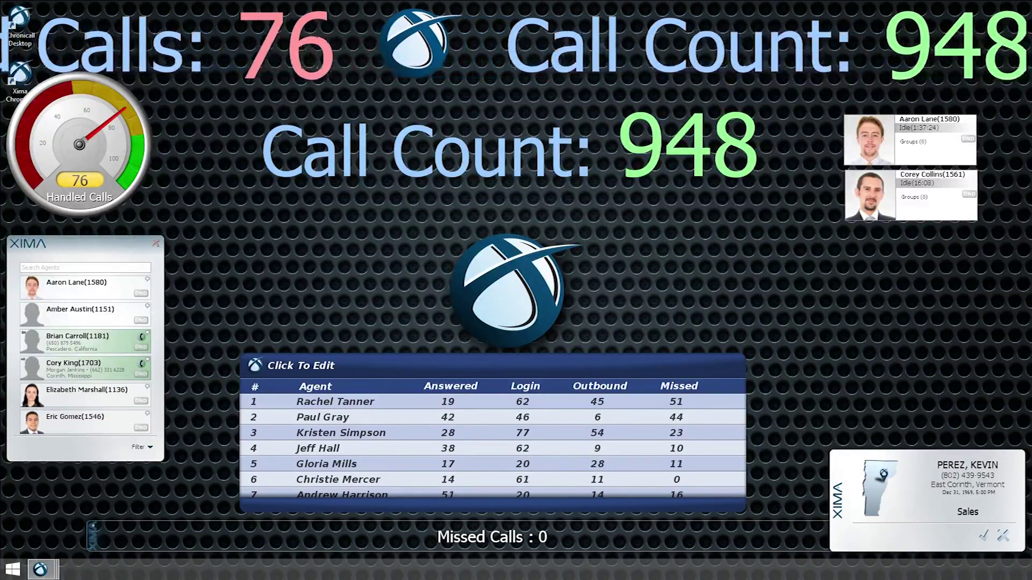
# - Dismiss the incoming caller pop-up with its check mark
pyautogui.click(986, 536)
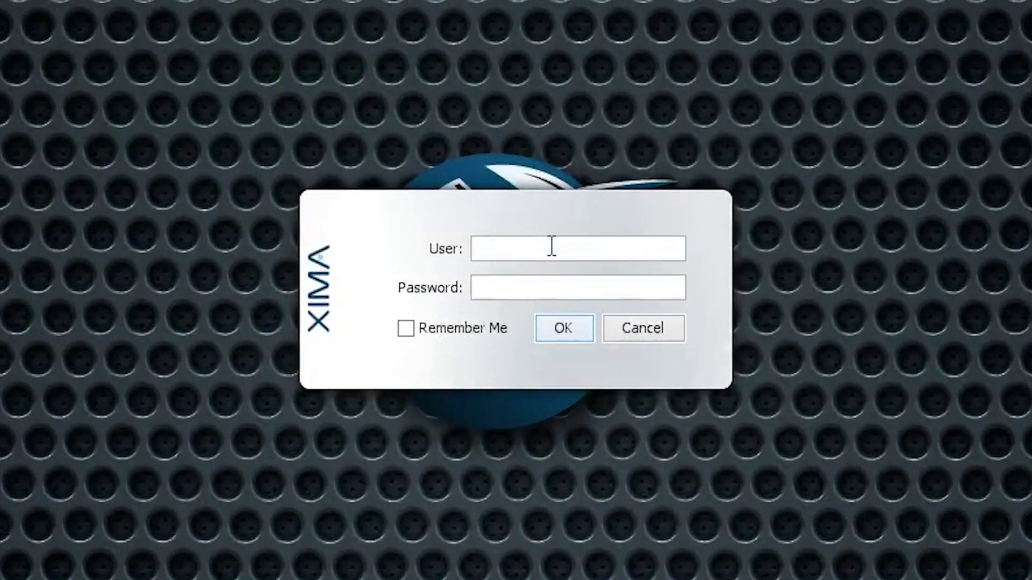
# - Pick the agent from the User list and sign in with the account password
pyautogui.click(552, 246)
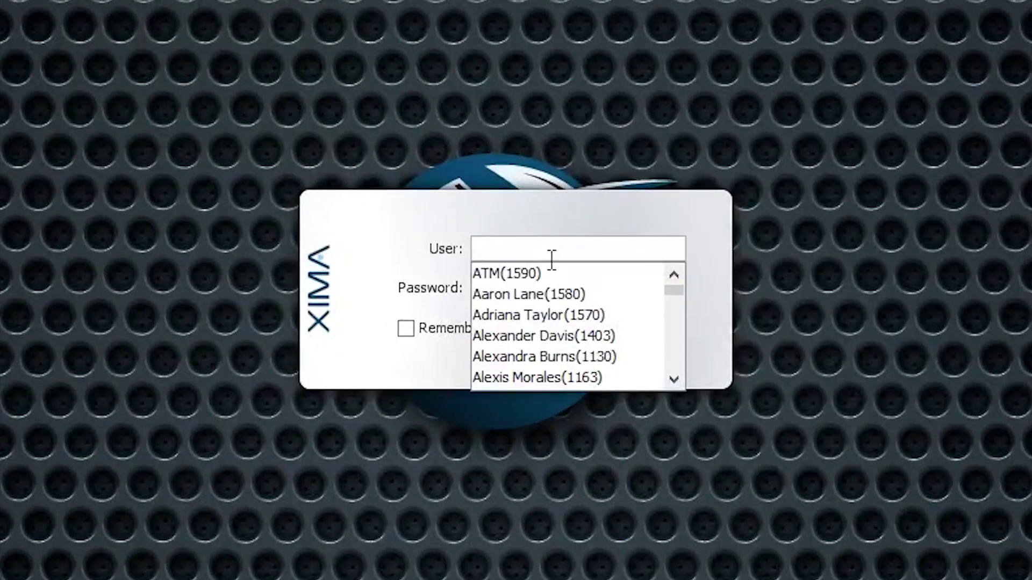
pyautogui.click(541, 295)
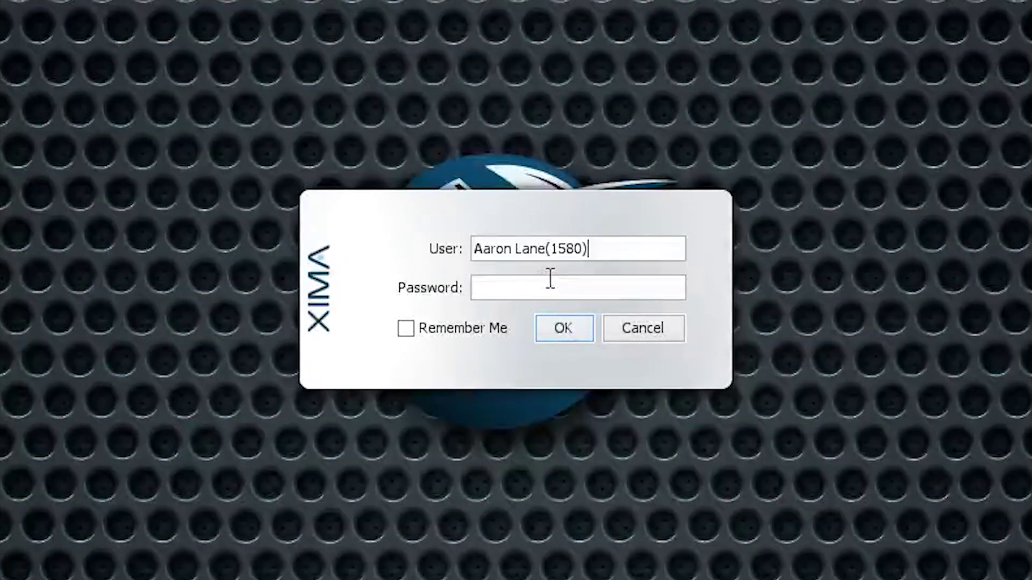
pyautogui.click(550, 279)
pyautogui.write('****')
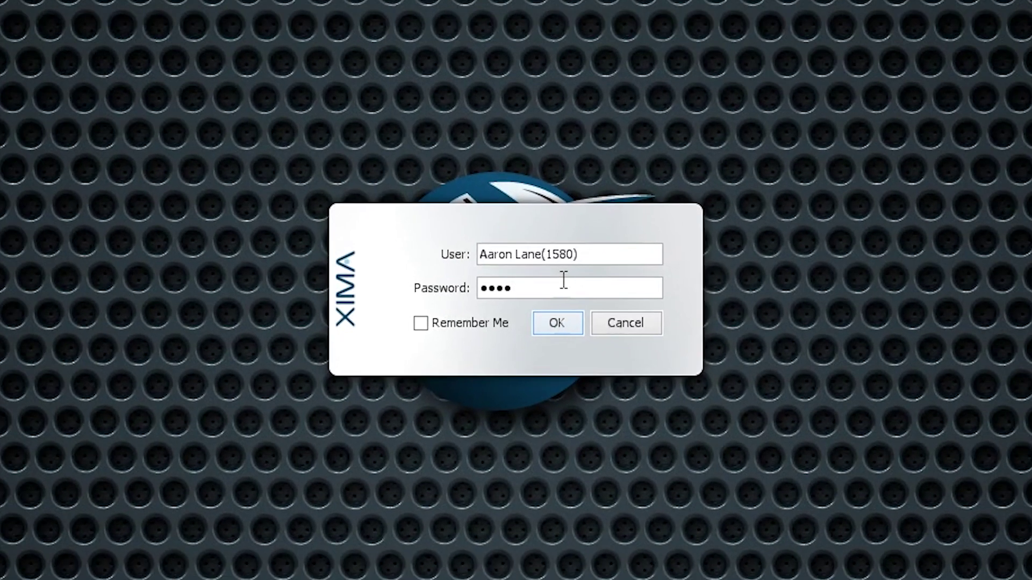
pyautogui.press('Return')
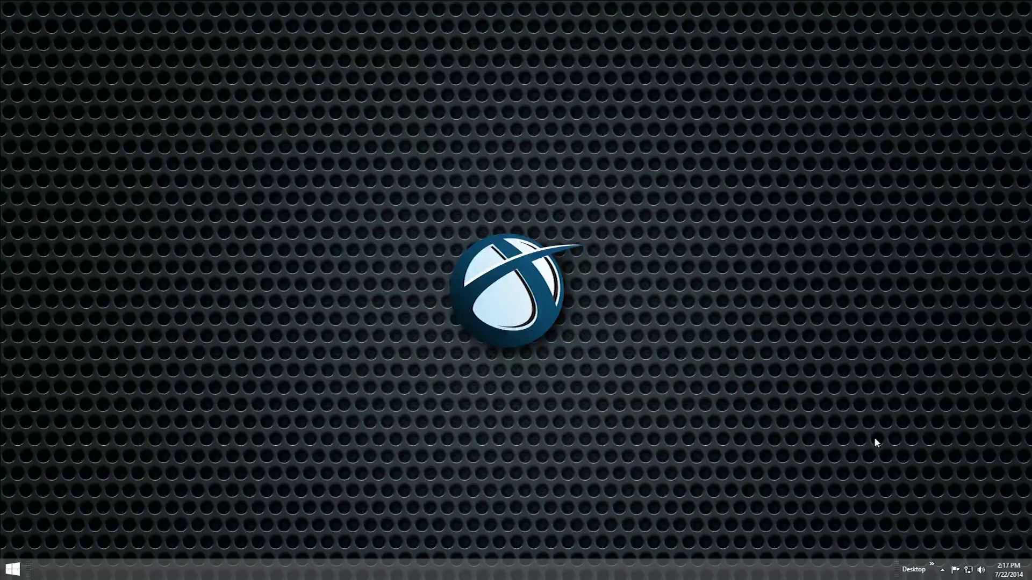
# - Open the agent Presence roster from the Chronicall tray icon's menu
pyautogui.click(942, 570)
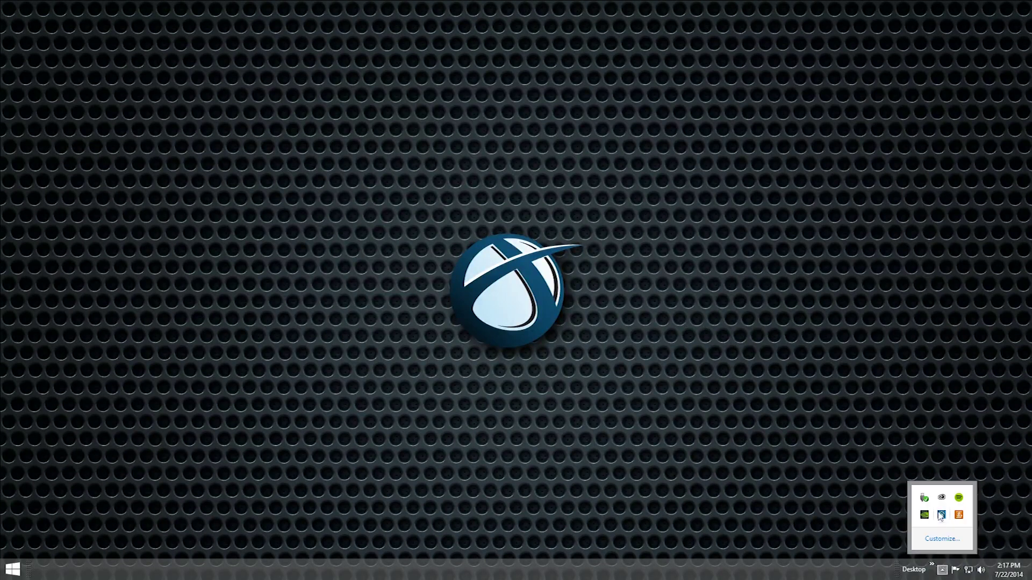
pyautogui.rightClick(940, 515)
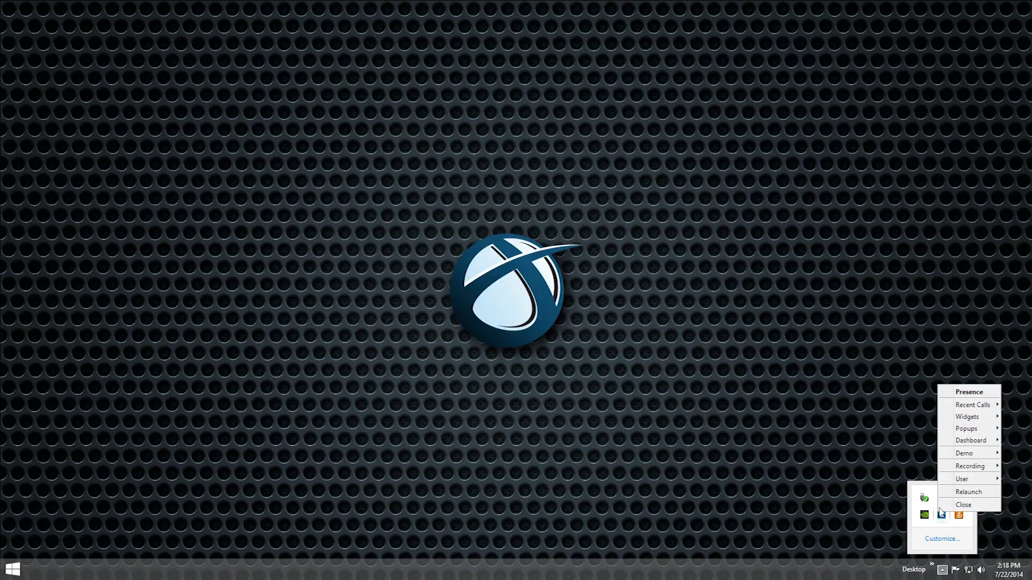
pyautogui.click(959, 393)
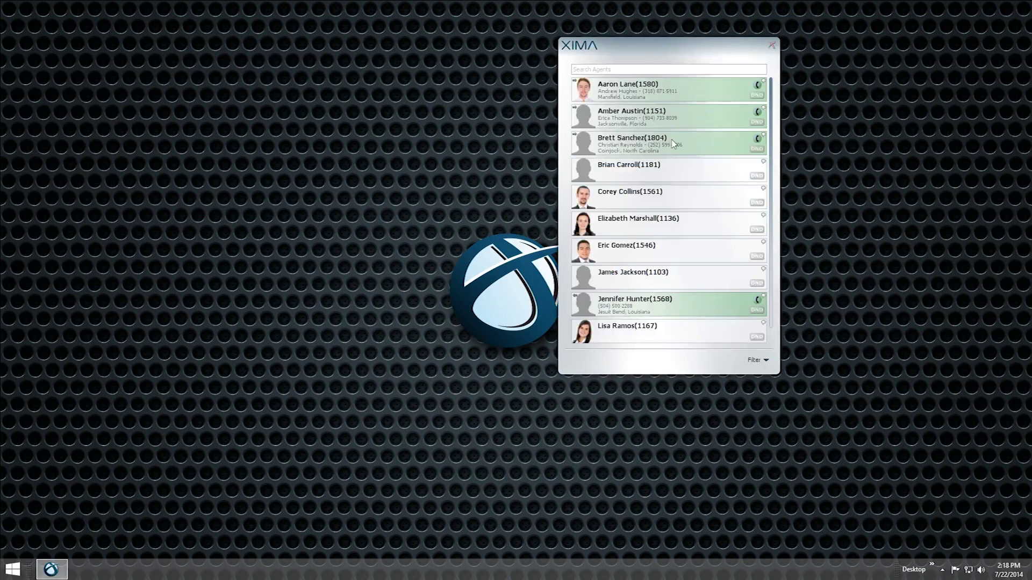
pyautogui.moveTo(672, 143)
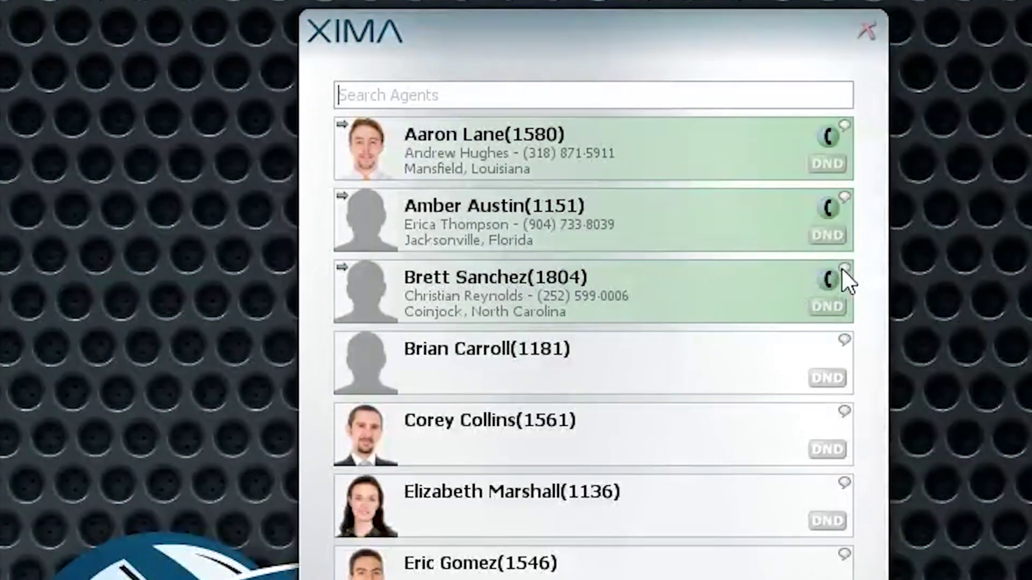
# - Chat 'Meeting in 5 minutes' to the third listed agent, then select three consecutive agents for a group chat
pyautogui.moveTo(843, 264)
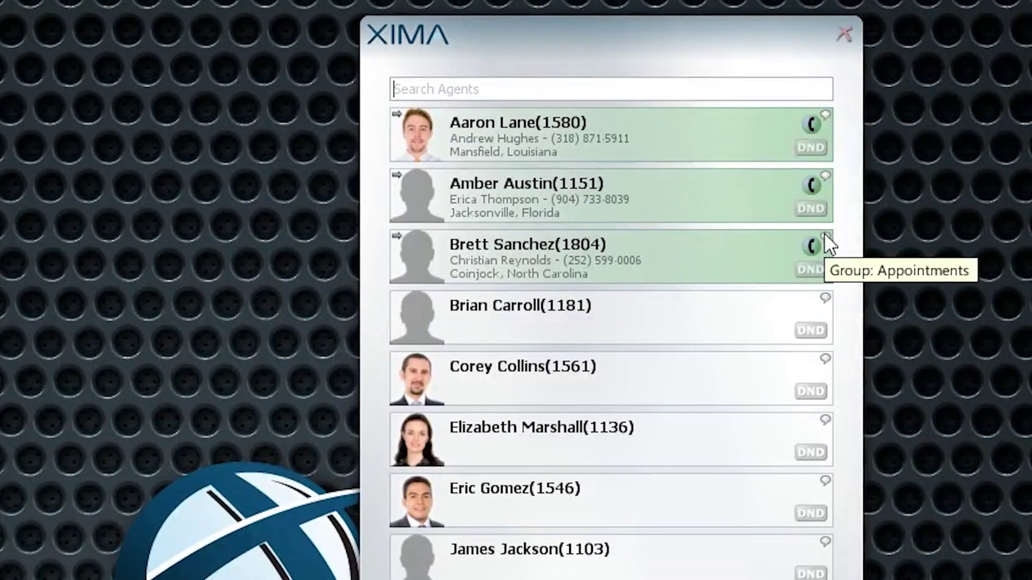
pyautogui.click(825, 237)
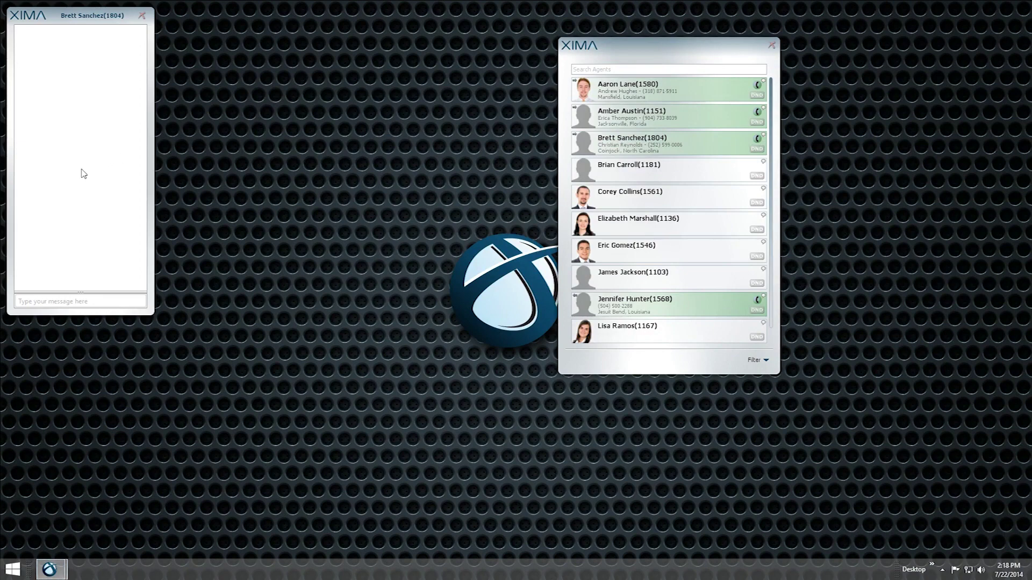
pyautogui.click(74, 302)
pyautogui.write('Meeting in 5 minutes')
pyautogui.press('Return')
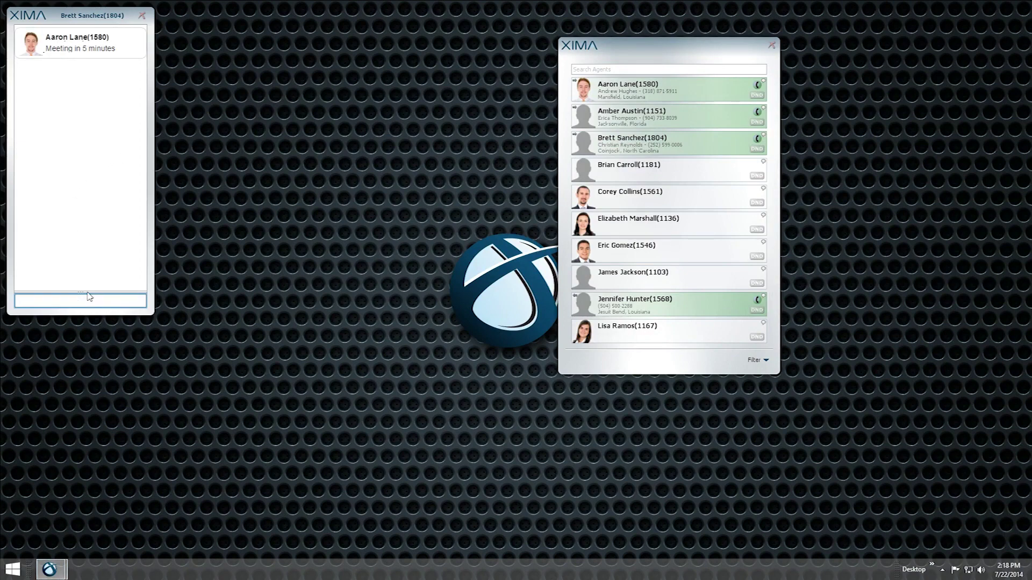
pyautogui.click(142, 16)
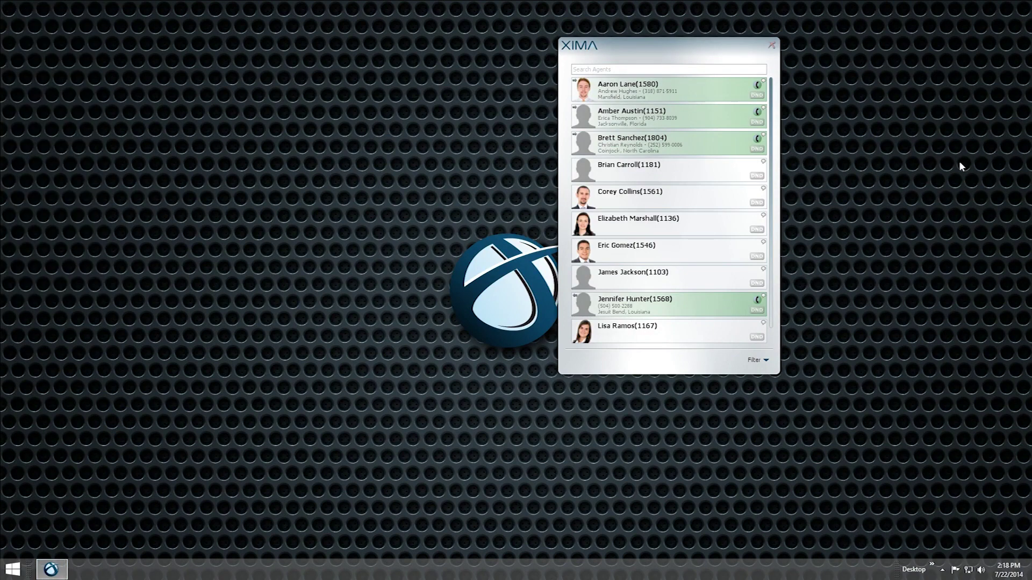
pyautogui.moveTo(697, 118); pyautogui.dragTo(695, 172)
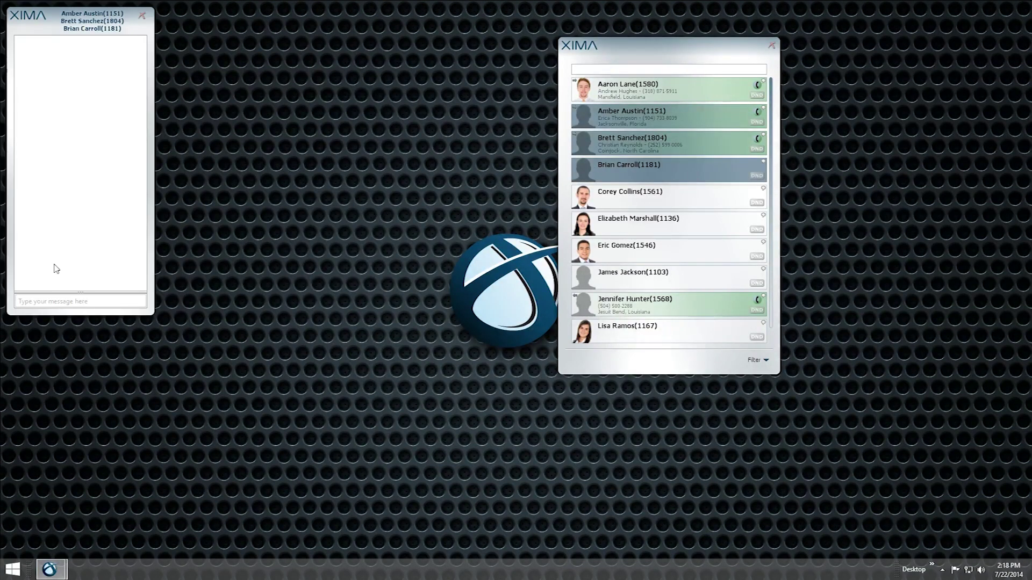
# - Send the Sales Contract file from C:\Chronicall Docs to the group chat, then close it
pyautogui.rightClick(60, 299)
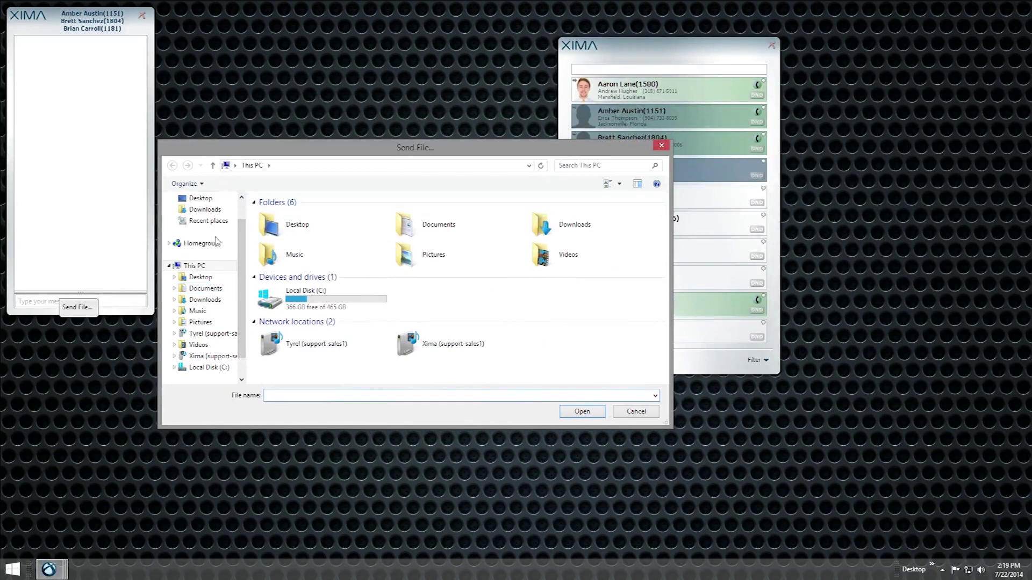
pyautogui.click(201, 370)
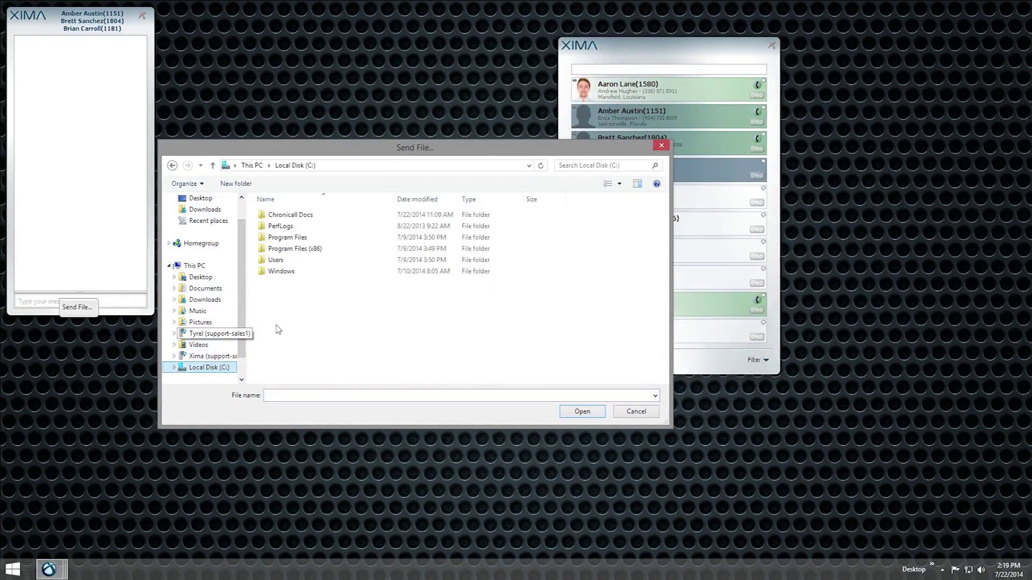
pyautogui.doubleClick(294, 213)
pyautogui.click(294, 215)
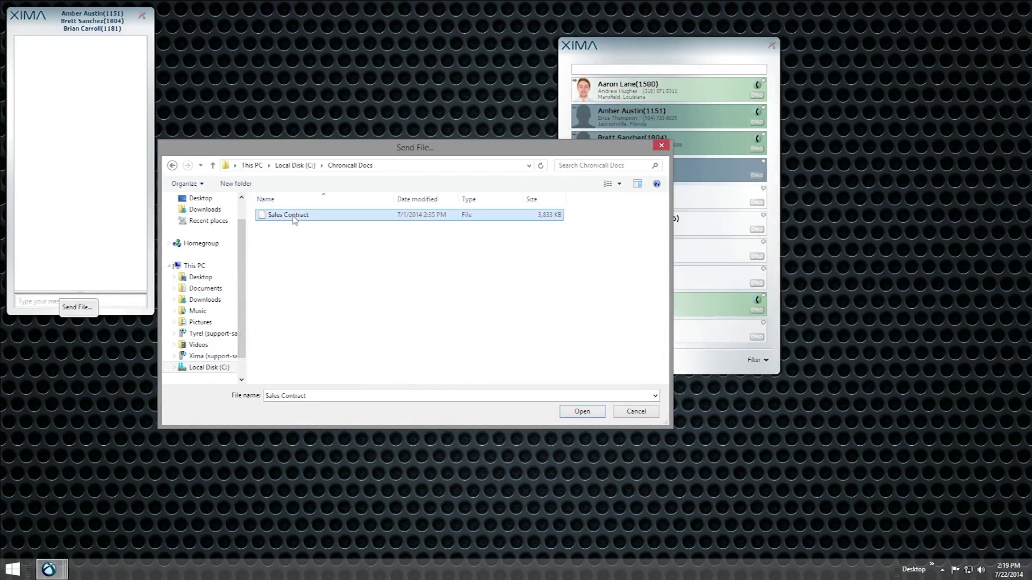
pyautogui.click(582, 411)
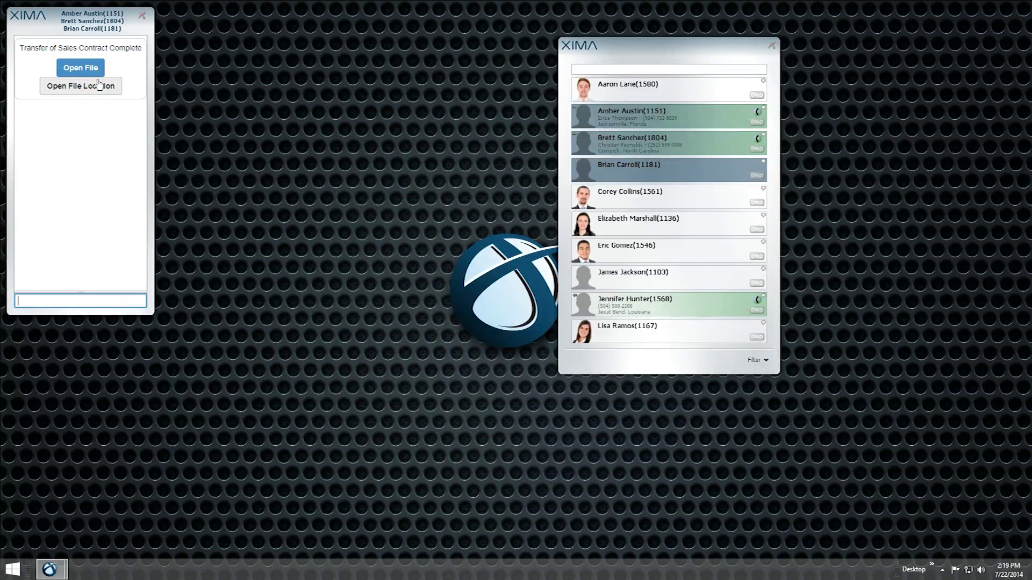
pyautogui.click(143, 17)
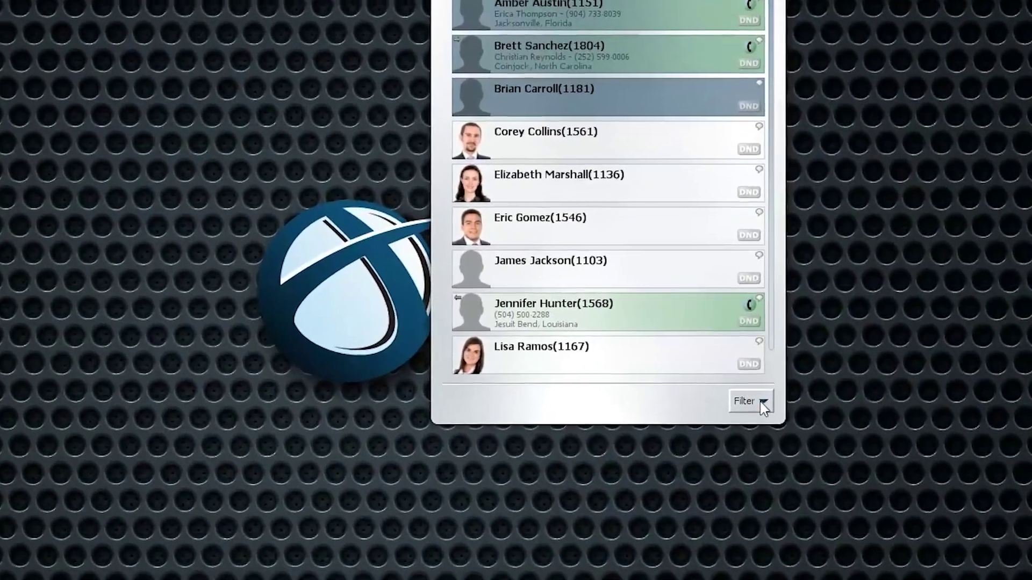
# - Tick three more agents under Filter > Select Agents and confirm with OK
pyautogui.click(766, 361)
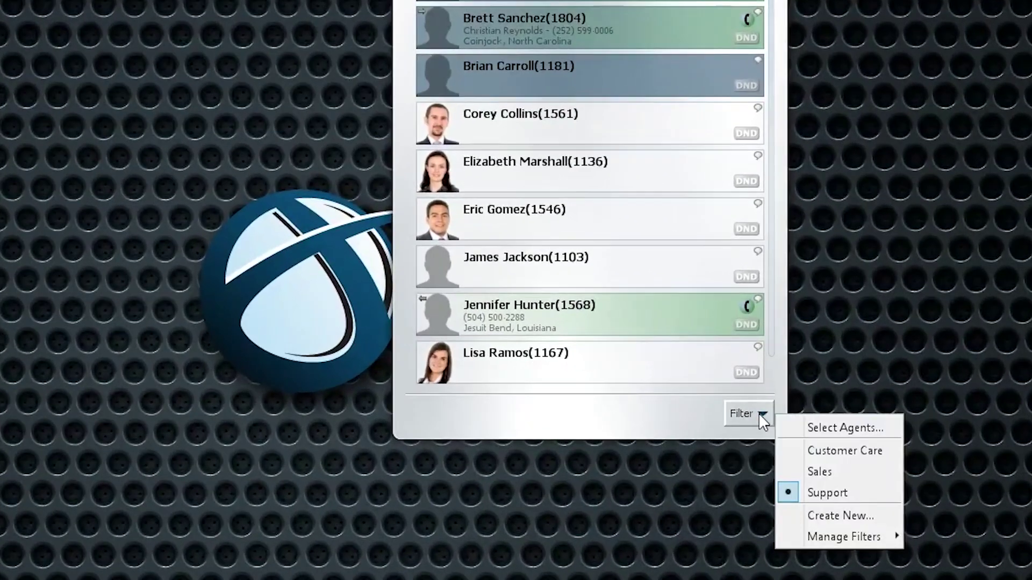
pyautogui.click(831, 430)
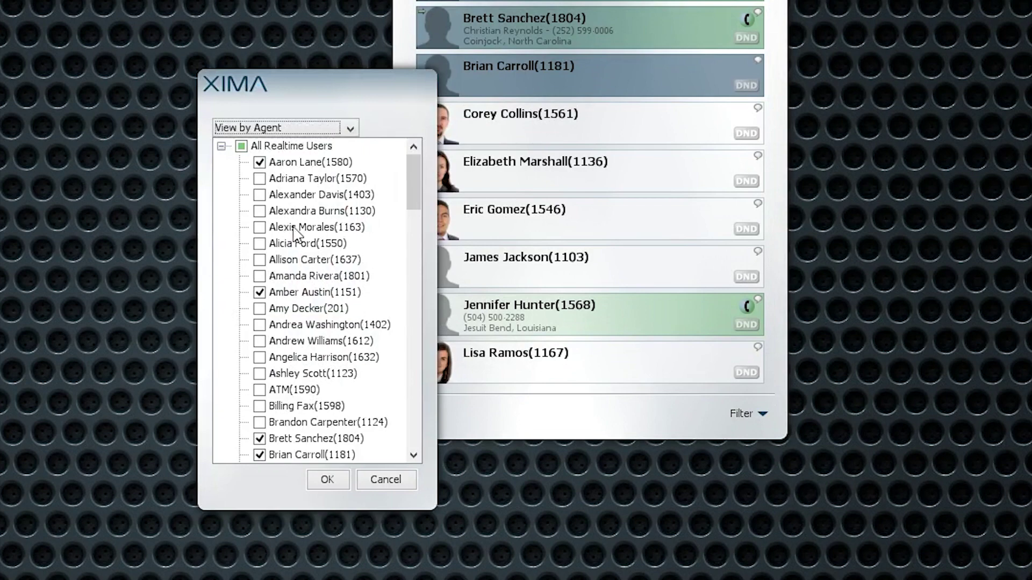
pyautogui.click(260, 194)
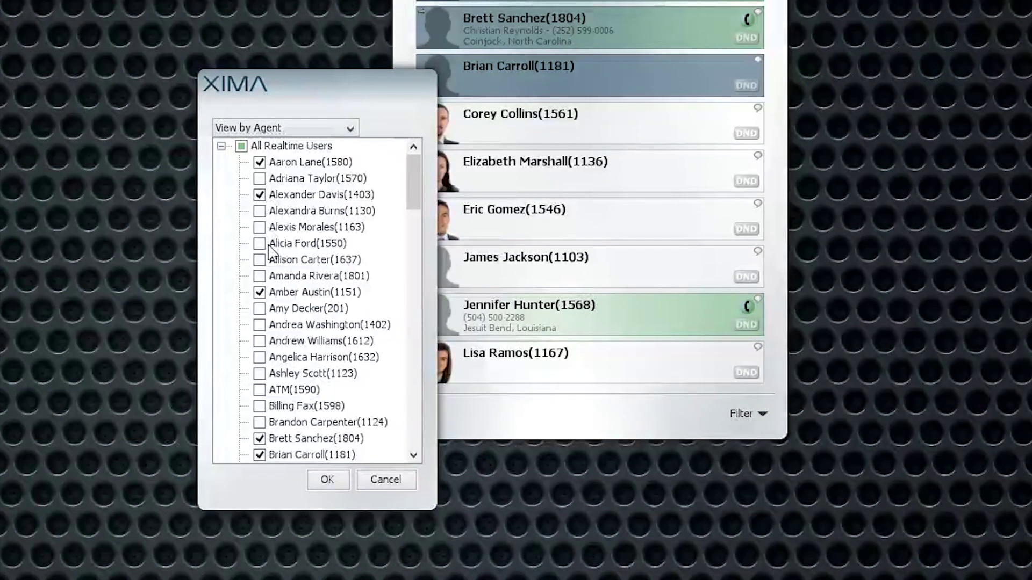
pyautogui.click(259, 244)
pyautogui.click(260, 357)
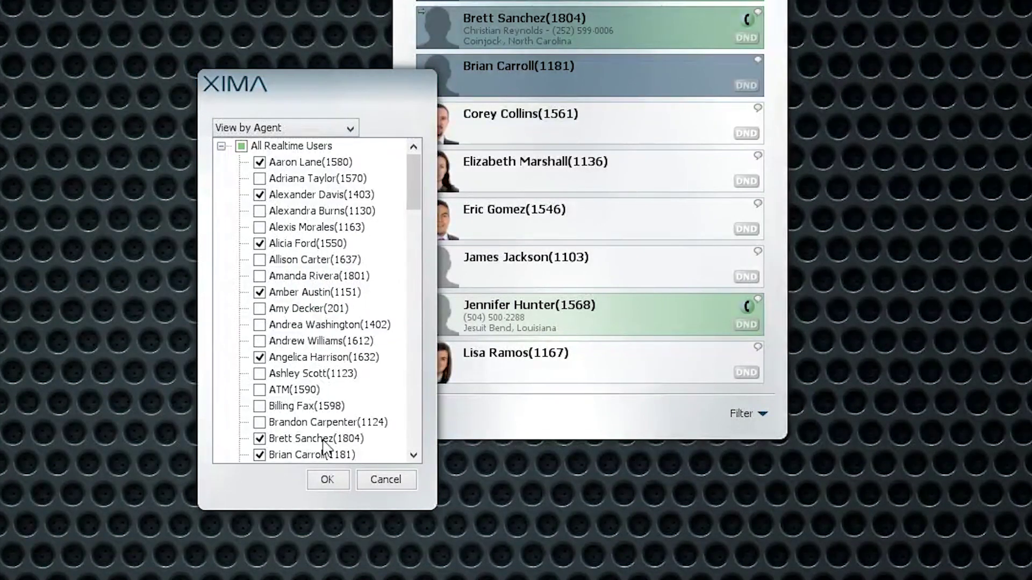
pyautogui.click(329, 481)
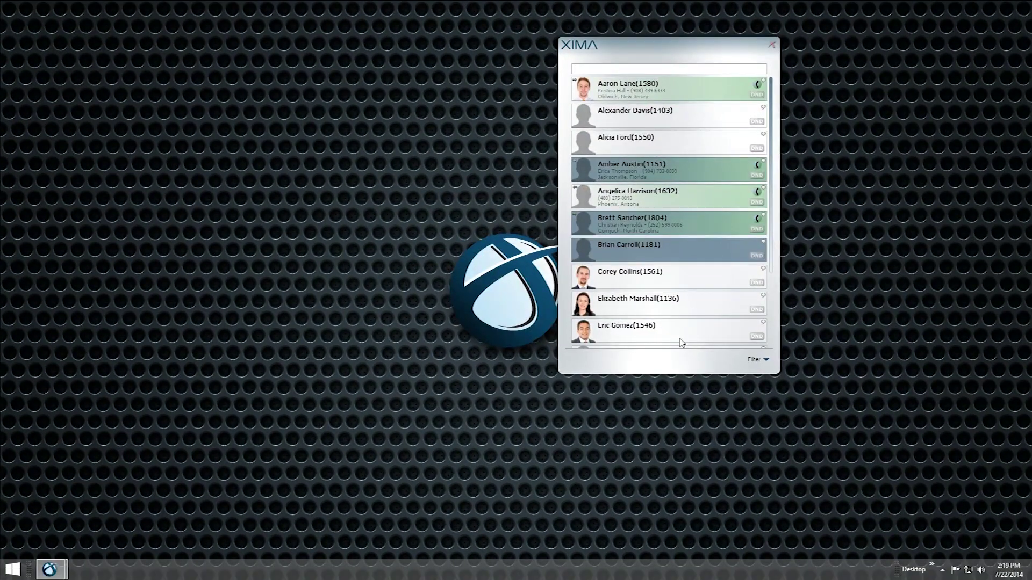
# - Create a new contact filter labelled Team containing three agents
pyautogui.click(757, 360)
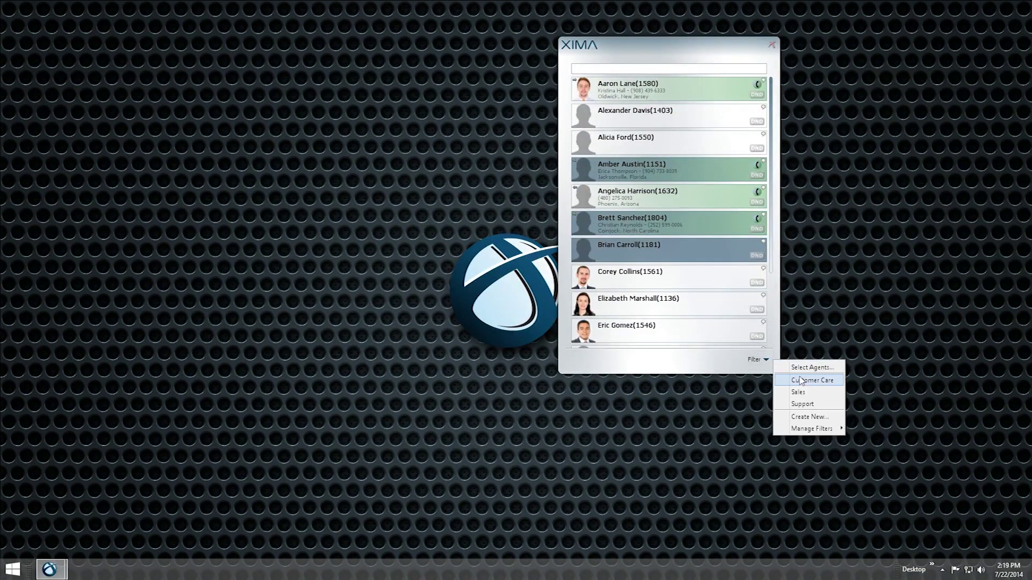
pyautogui.click(810, 417)
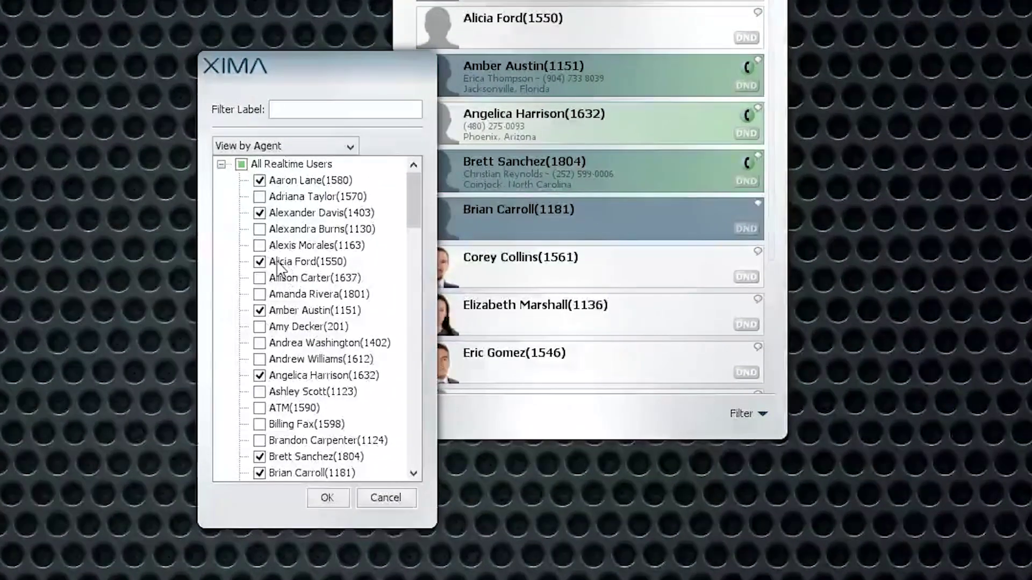
pyautogui.click(259, 229)
pyautogui.click(259, 327)
pyautogui.click(259, 392)
pyautogui.click(310, 111)
pyautogui.write('Team')
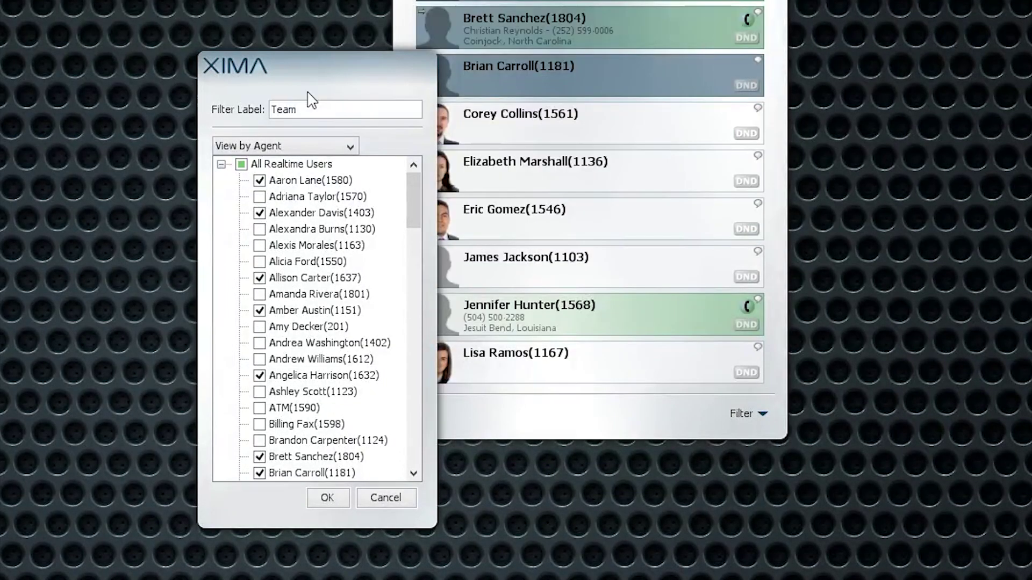
pyautogui.click(322, 497)
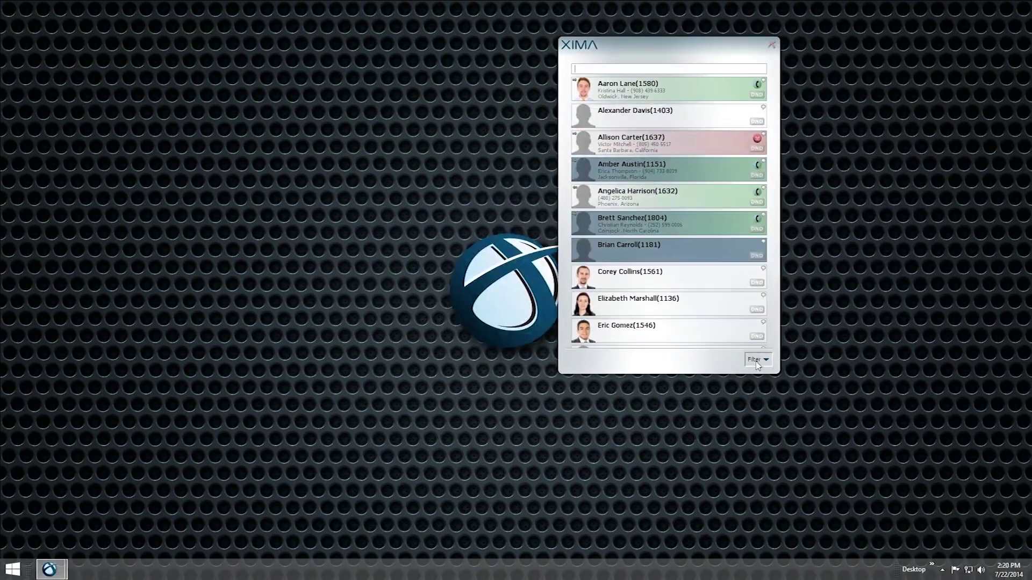
# - Apply the Team filter from the presence list's Filter dropdown
pyautogui.click(756, 369)
pyautogui.click(801, 419)
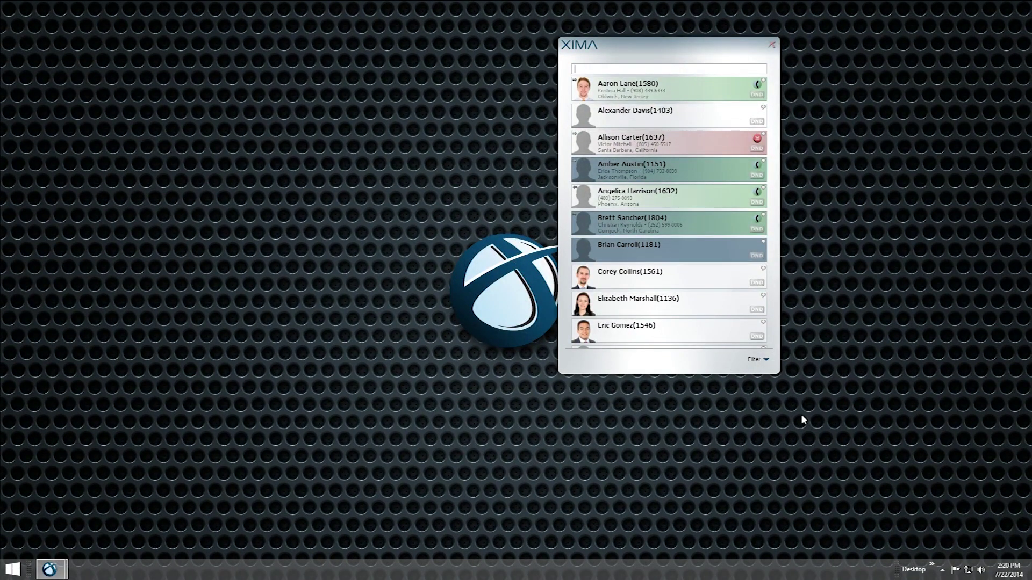
pyautogui.click(748, 364)
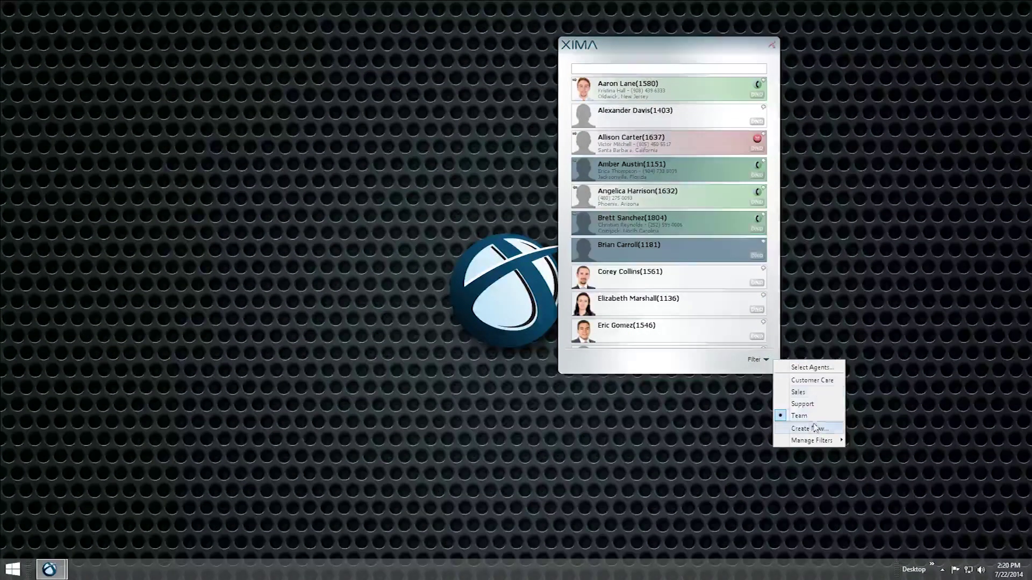
pyautogui.moveTo(818, 442)
pyautogui.moveTo(866, 454)
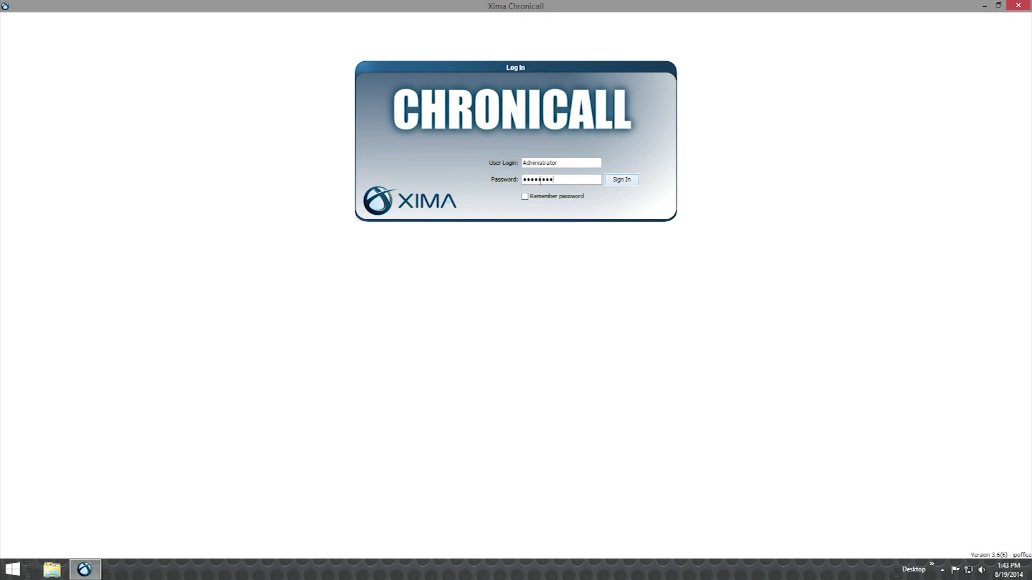
# - Submit the administrator login credentials to sign in
pyautogui.press('Return')
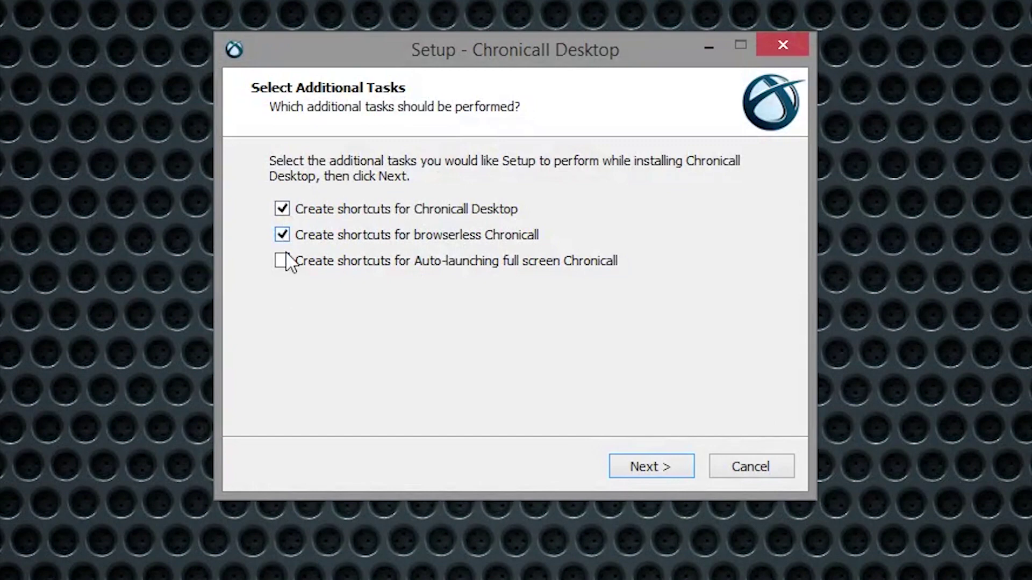
# - Continue setup with the Chronicall Desktop and browserless Chronicall shortcuts ticked
pyautogui.click(661, 469)
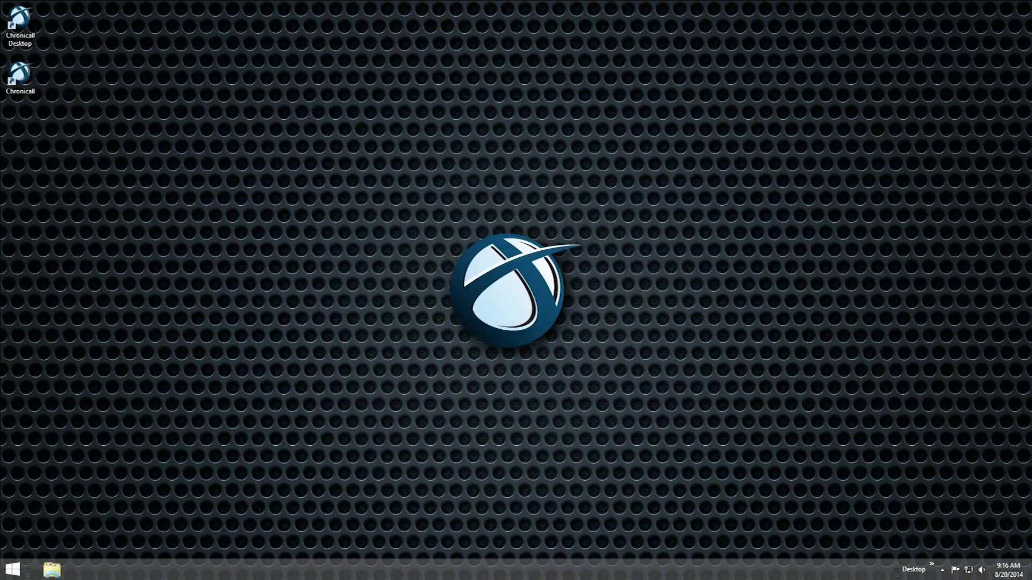
# - Switch the dashboard to the Single style via the tray icon's Dashboard menu
pyautogui.click(941, 568)
pyautogui.rightClick(924, 516)
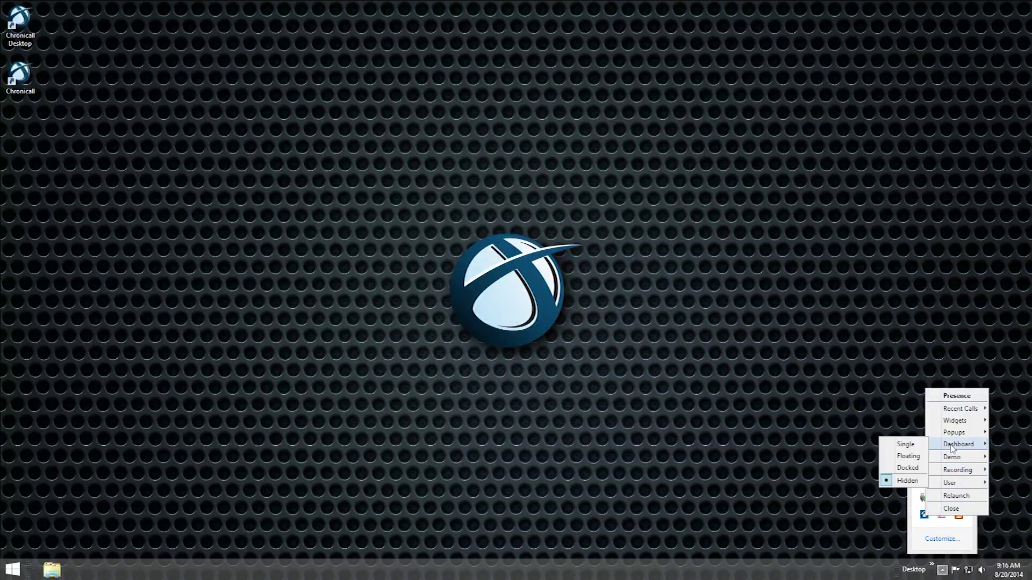
pyautogui.moveTo(952, 433)
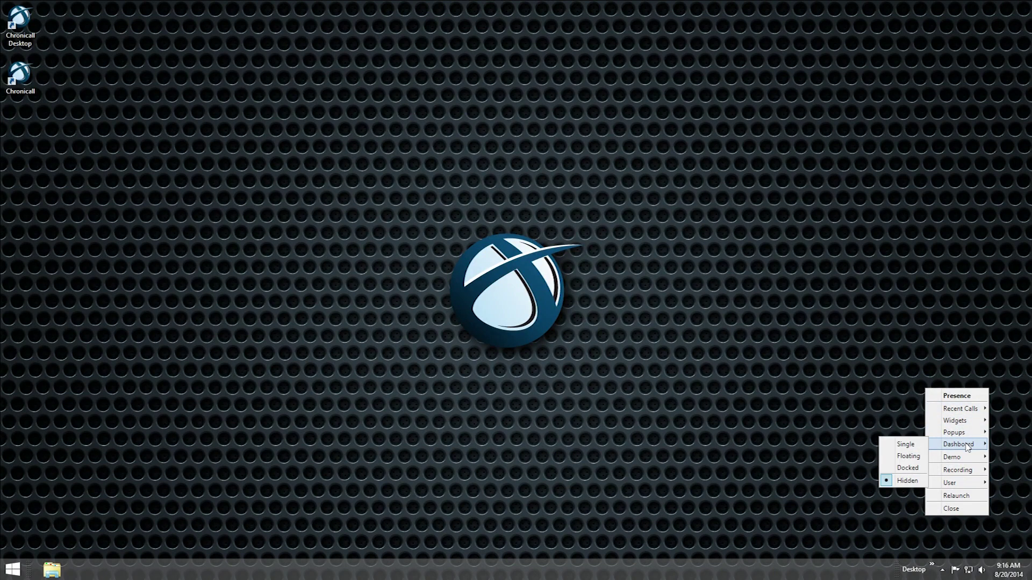
pyautogui.click(914, 449)
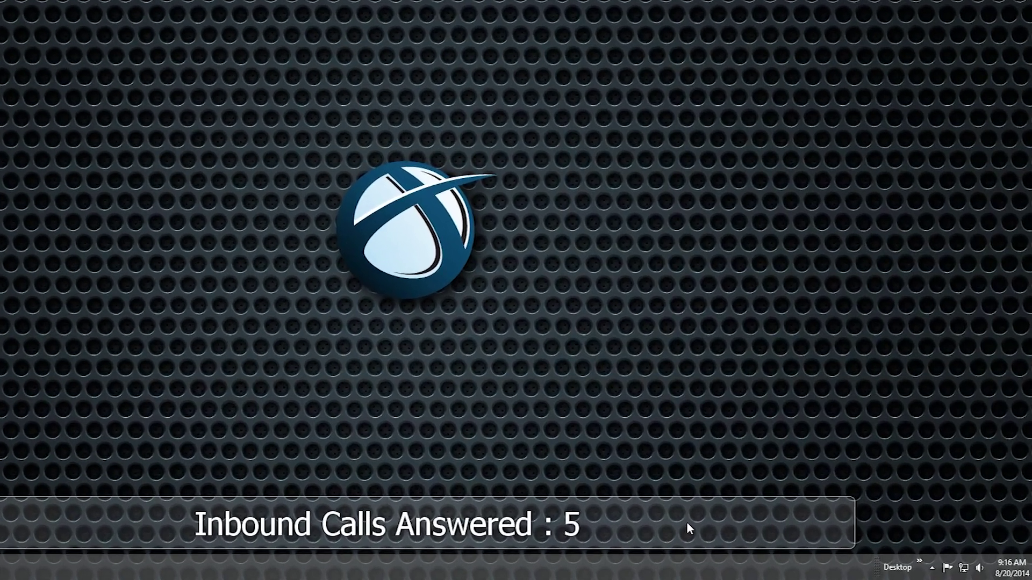
# - Keep the call-stats dashboard in the Single display style
pyautogui.rightClick(739, 531)
pyautogui.moveTo(610, 511)
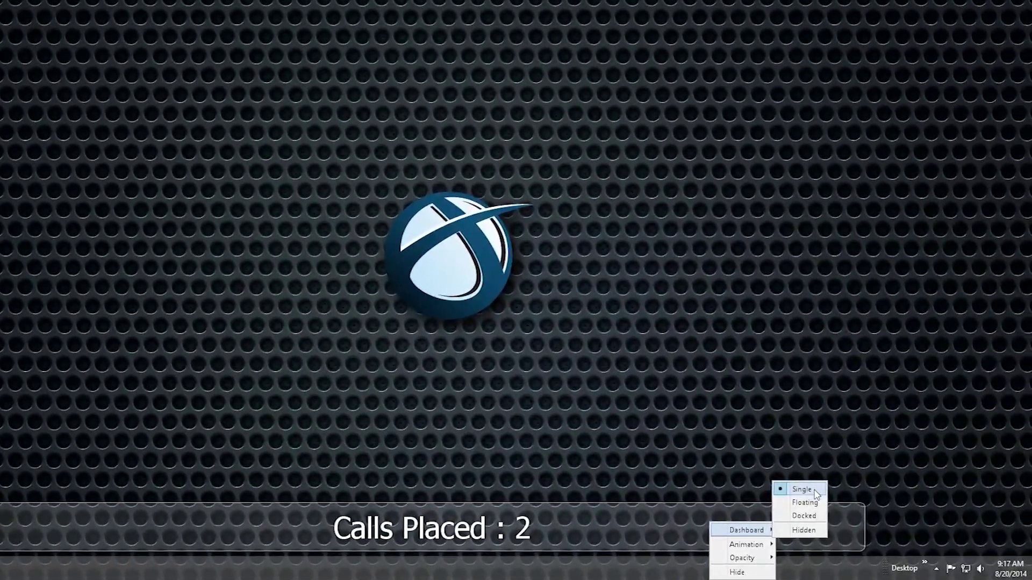
pyautogui.click(773, 473)
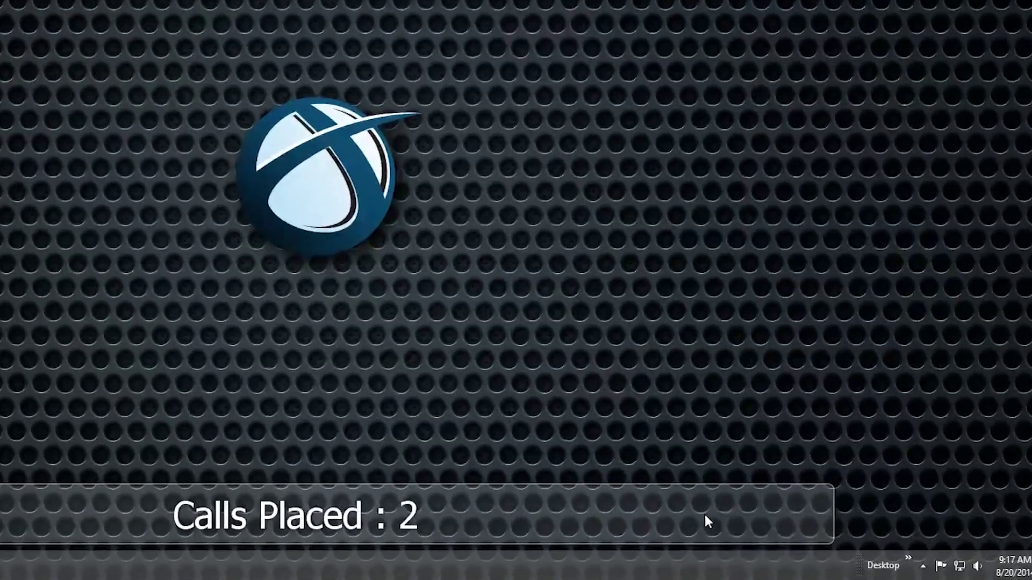
# - Set the stats bar's opacity to fully Opaque, then lower it to semi-transparent
pyautogui.rightClick(798, 530)
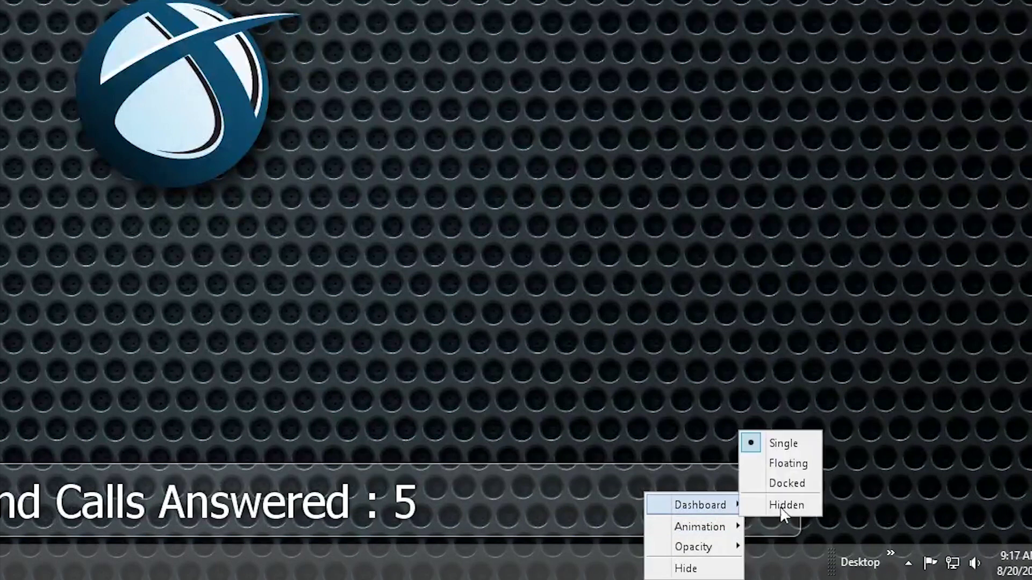
pyautogui.moveTo(739, 532)
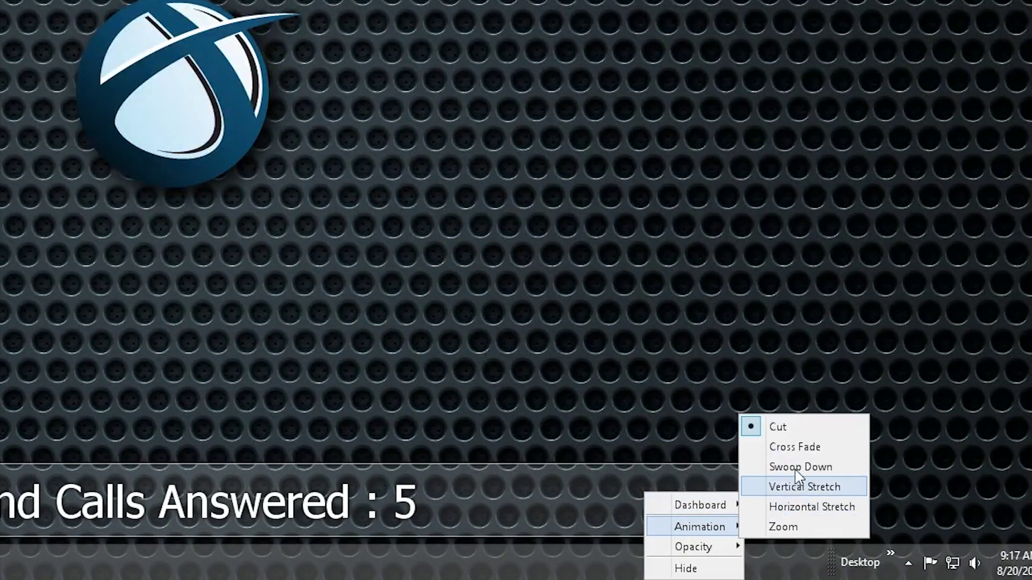
pyautogui.moveTo(722, 553)
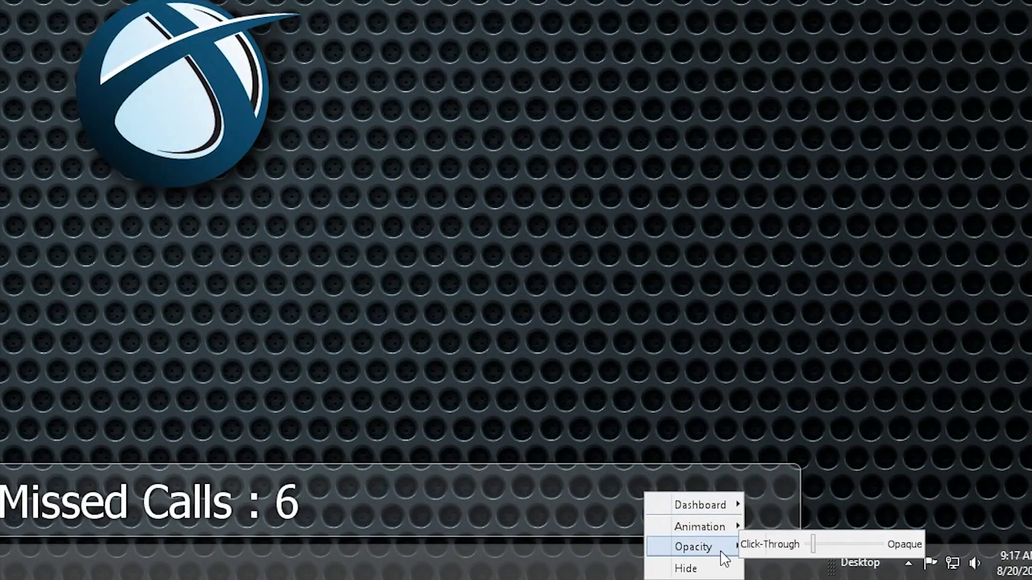
pyautogui.moveTo(813, 544); pyautogui.dragTo(892, 548)
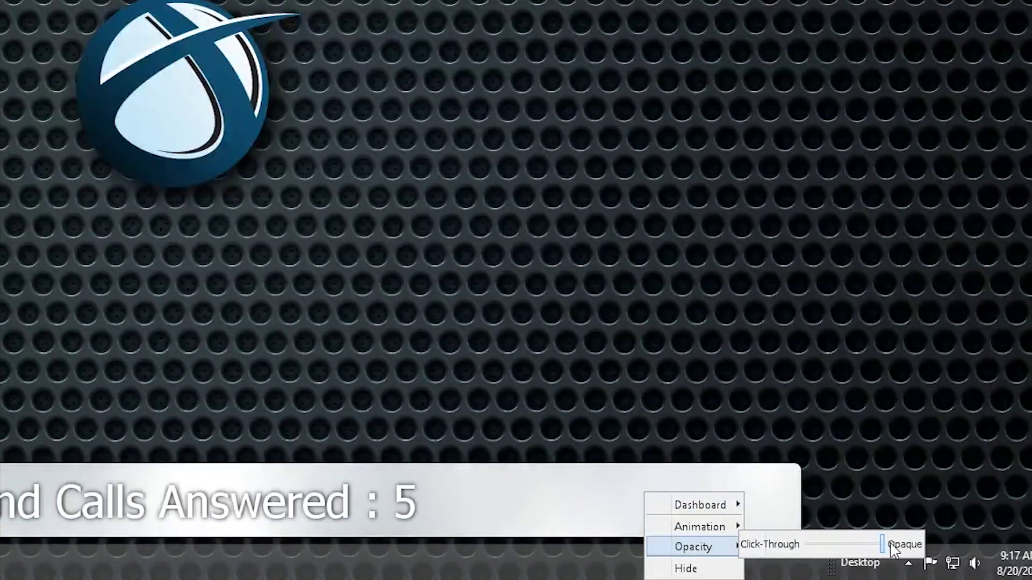
pyautogui.moveTo(884, 547); pyautogui.dragTo(800, 547)
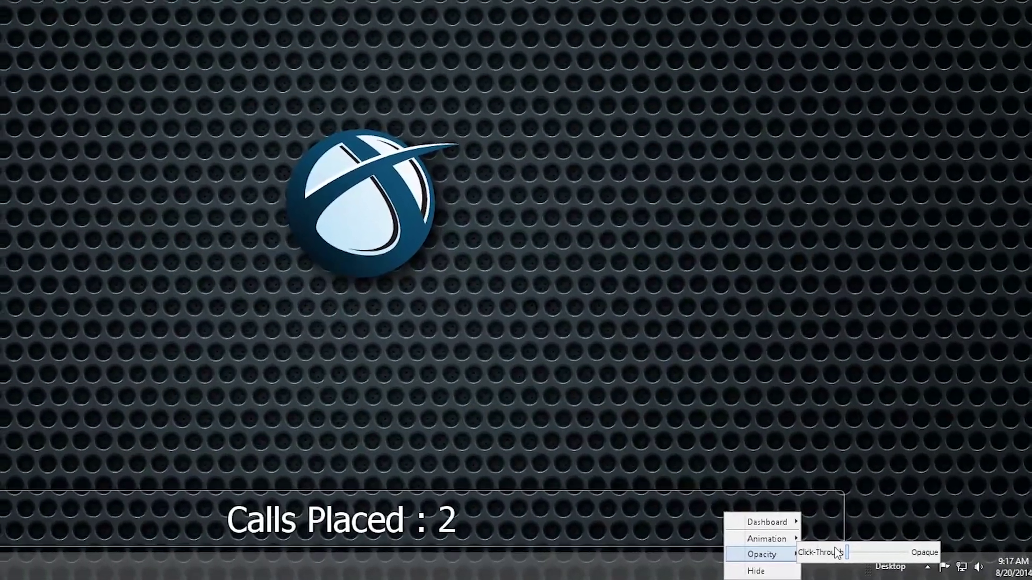
pyautogui.press('Escape')
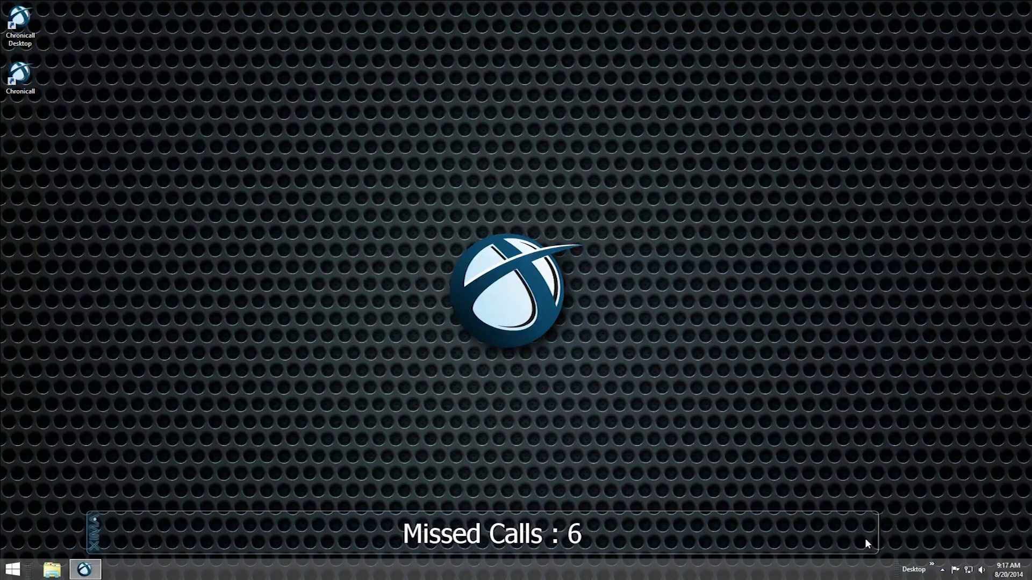
# - Dock the dashboard as a sidebar showing all call counters
pyautogui.rightClick(553, 529)
pyautogui.moveTo(588, 540)
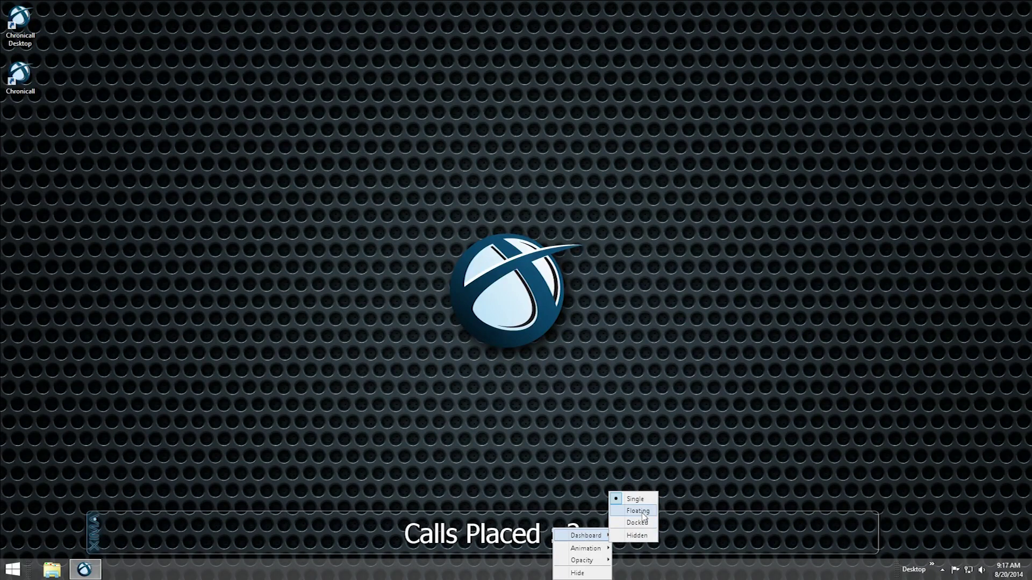
pyautogui.click(637, 522)
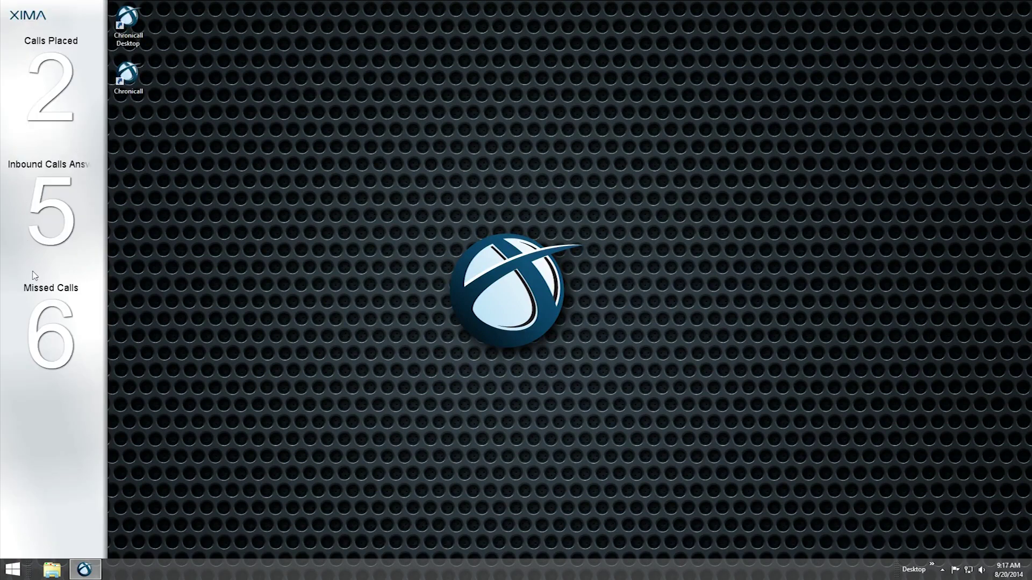
# - Switch the docked dashboard to a small Floating panel
pyautogui.rightClick(91, 427)
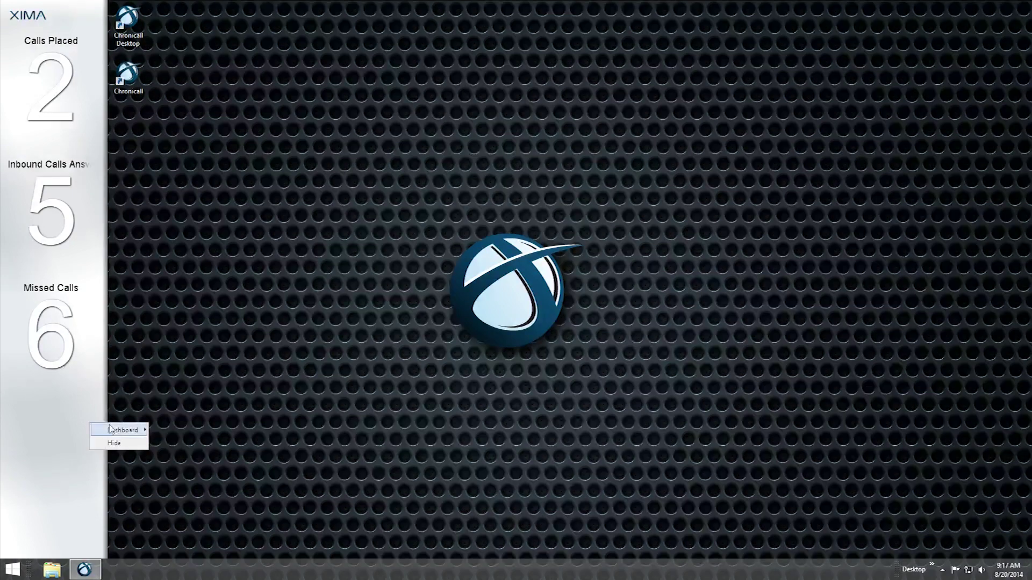
pyautogui.moveTo(111, 430)
pyautogui.click(175, 442)
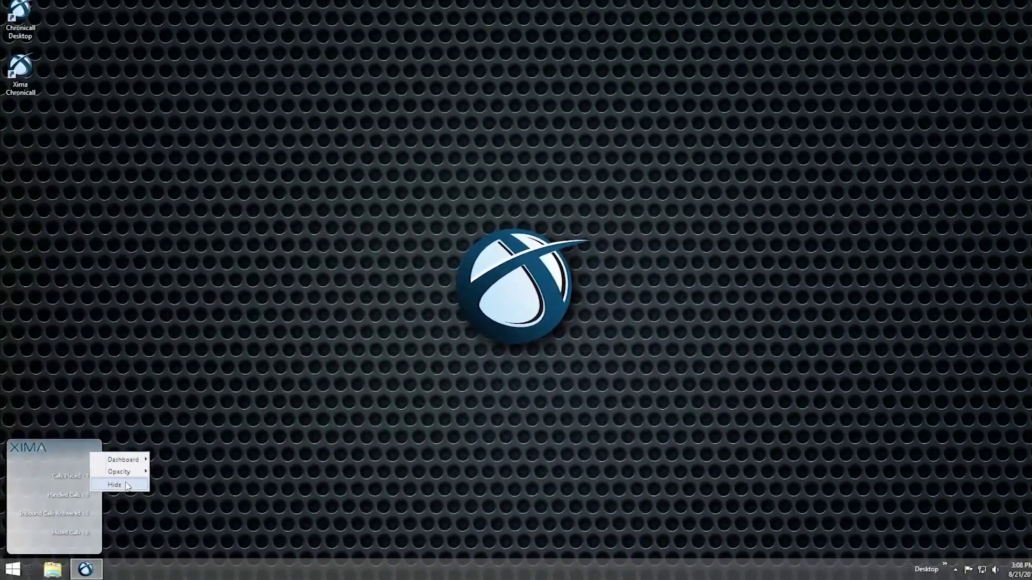
# - Hide the floating panel, then restore the dashboard from the tray icon as Single
pyautogui.click(161, 445)
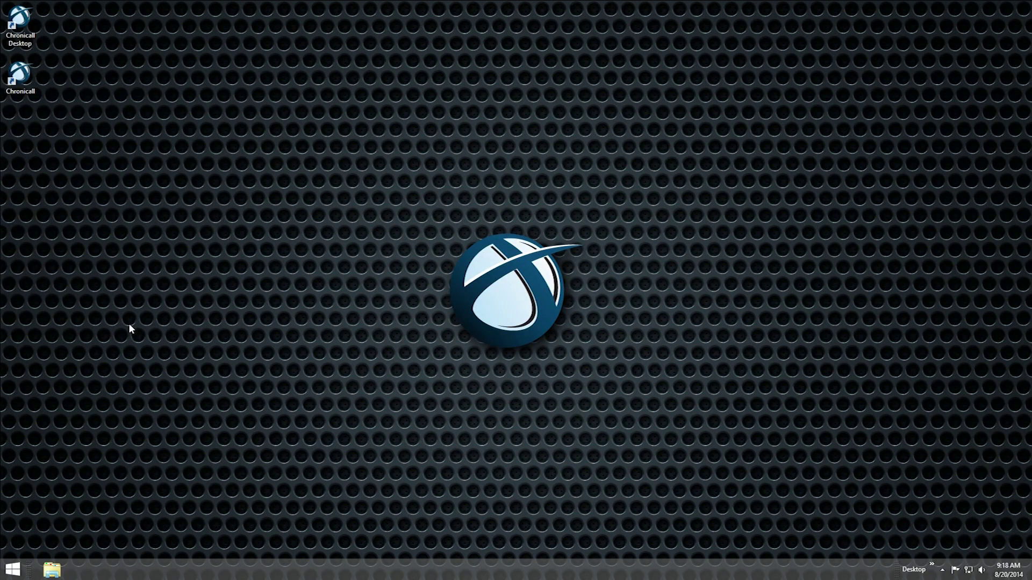
pyautogui.click(942, 570)
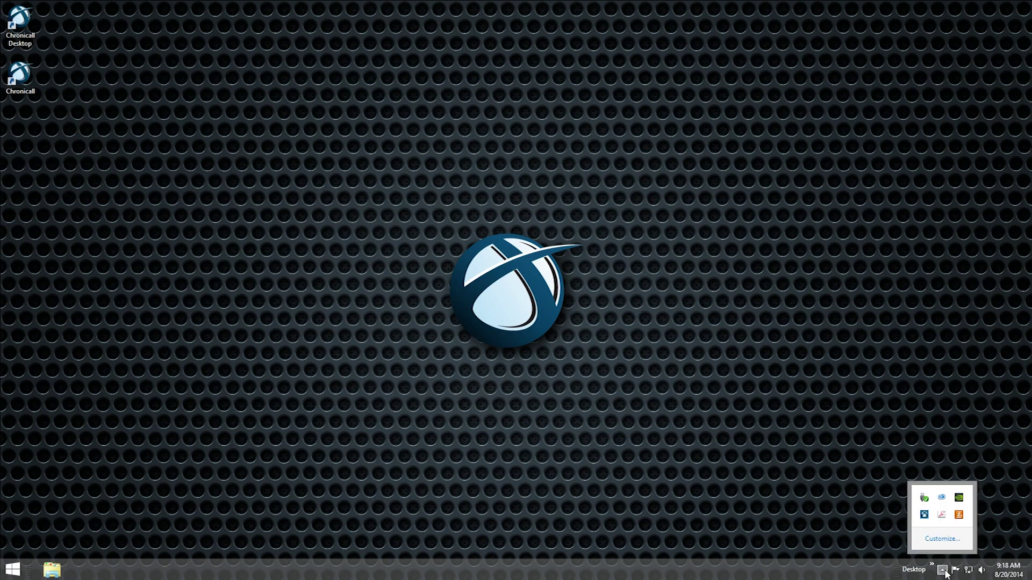
pyautogui.rightClick(924, 515)
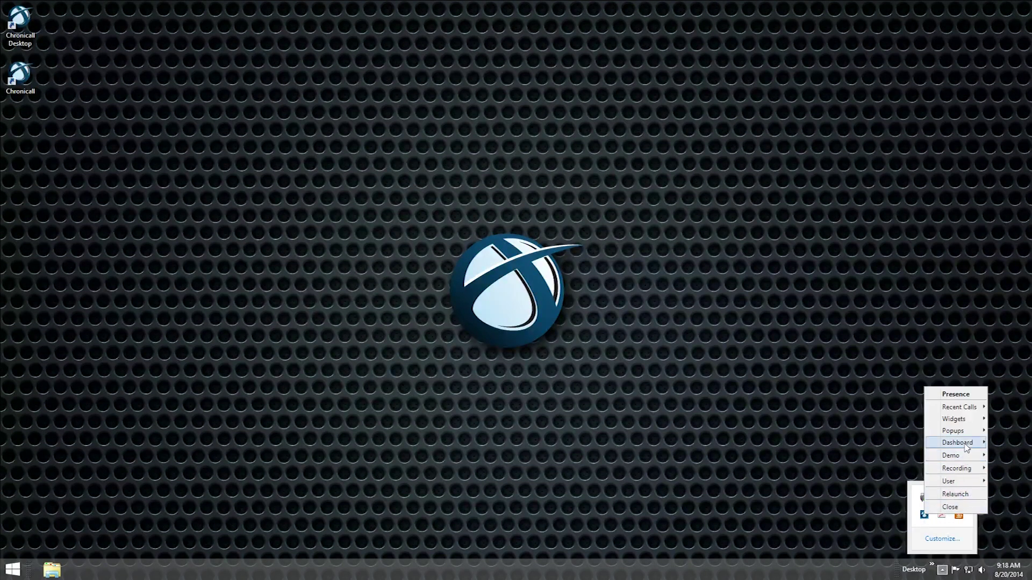
pyautogui.moveTo(965, 448)
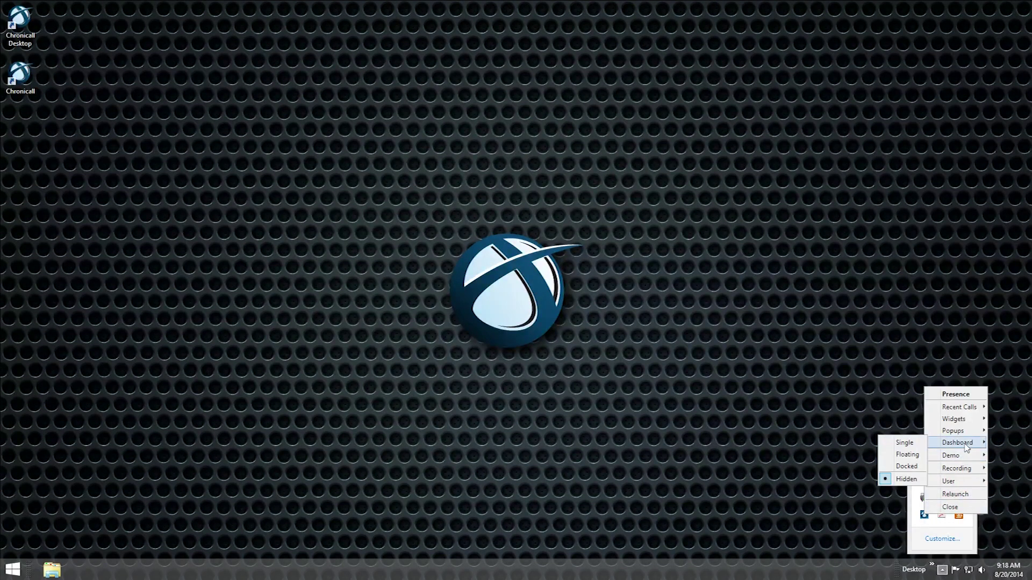
pyautogui.click(908, 442)
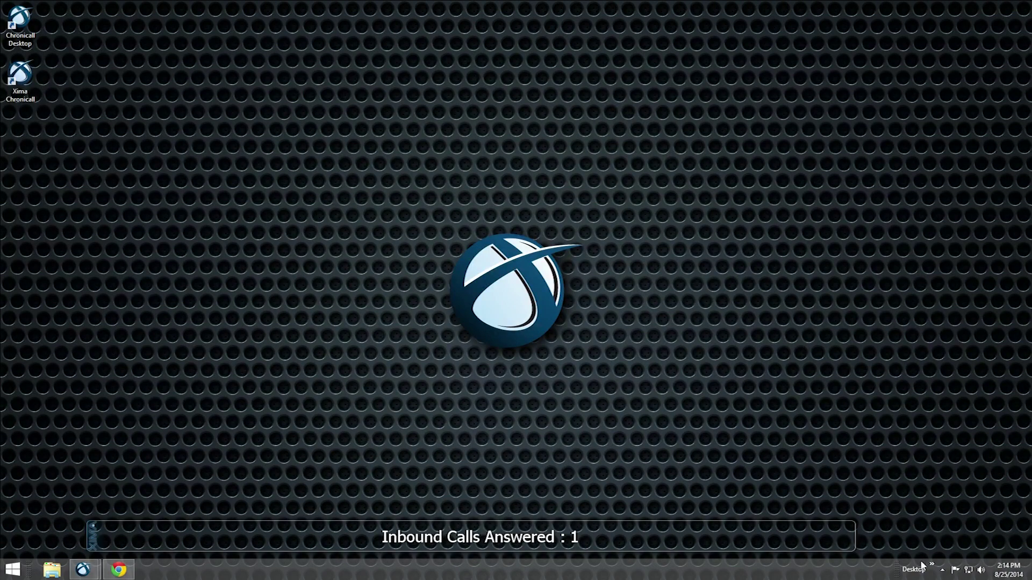
# - Add three widgets: Handled Calls gauge, Call Count/Missed Calls ticker, and Call Count
pyautogui.click(942, 570)
pyautogui.rightClick(924, 514)
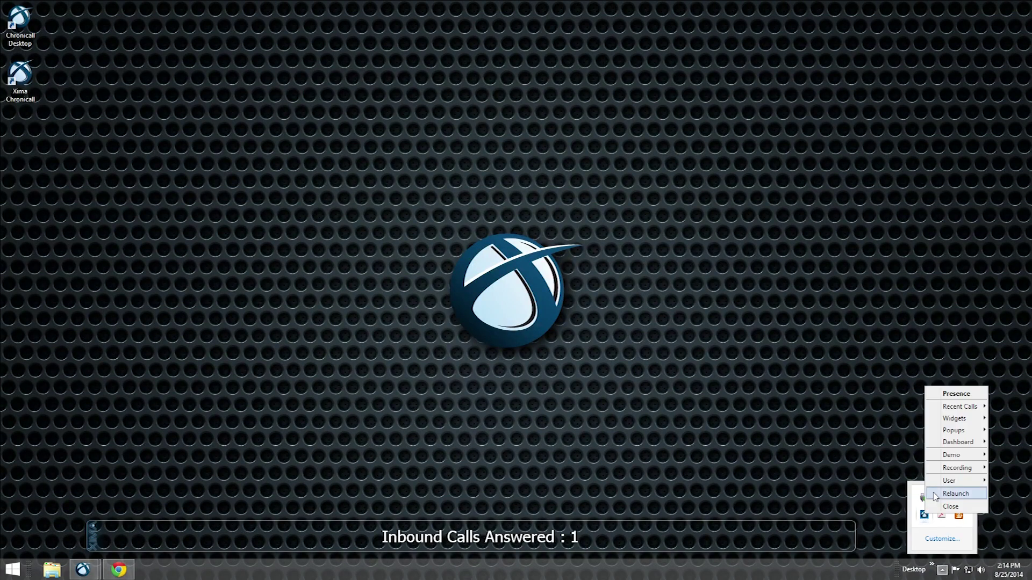
pyautogui.moveTo(953, 419)
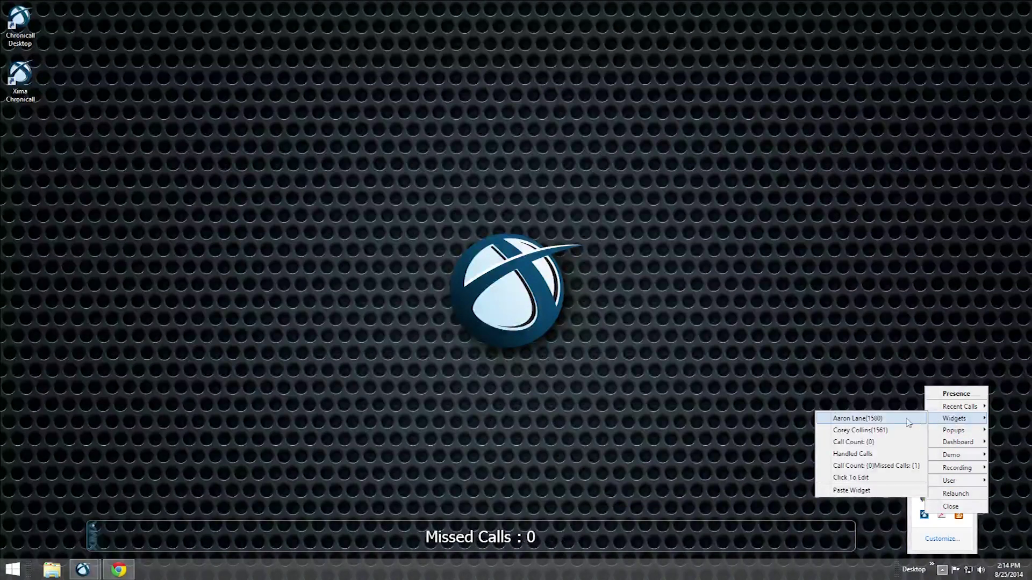
pyautogui.click(871, 455)
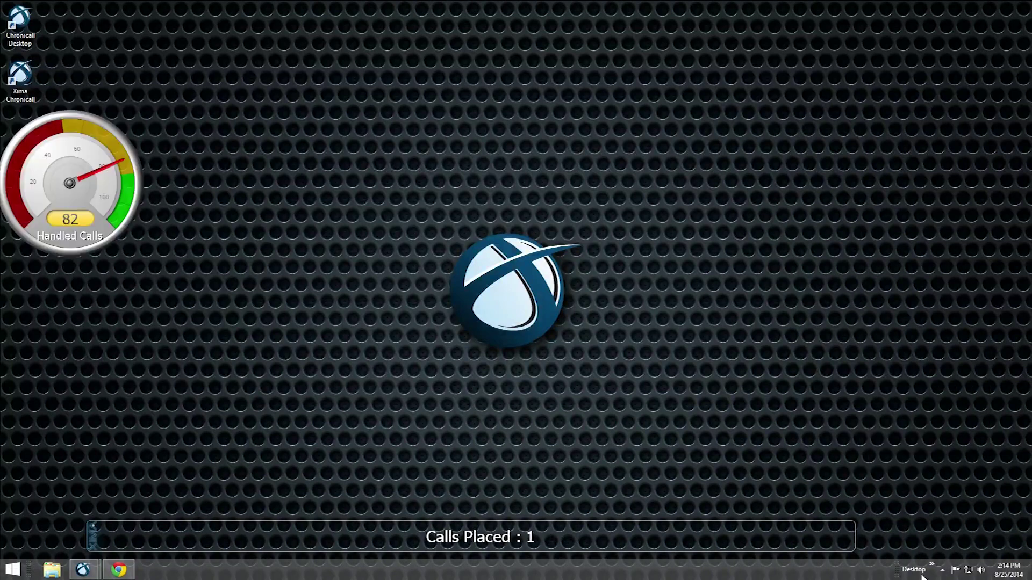
pyautogui.click(942, 570)
pyautogui.rightClick(924, 515)
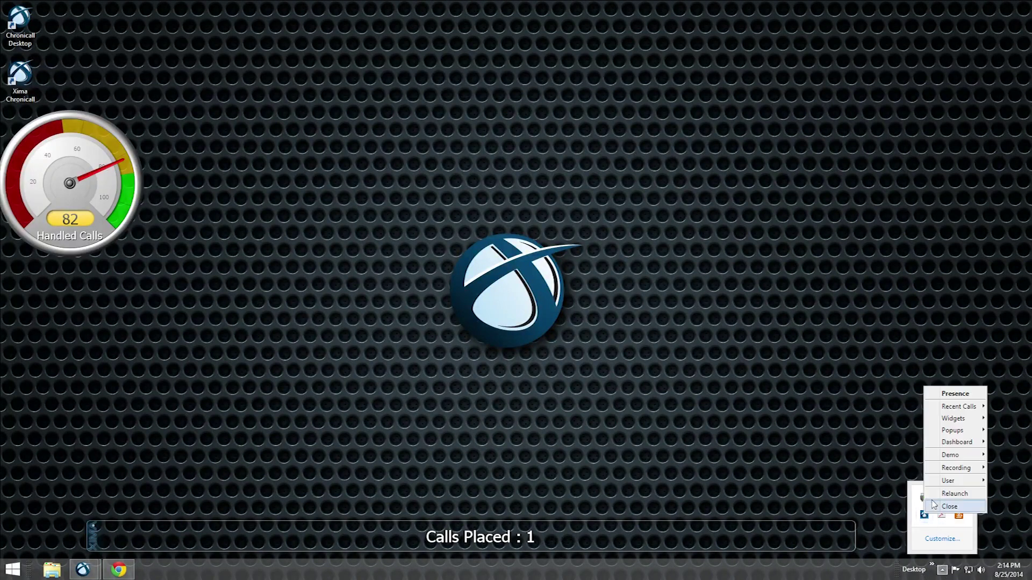
pyautogui.moveTo(947, 420)
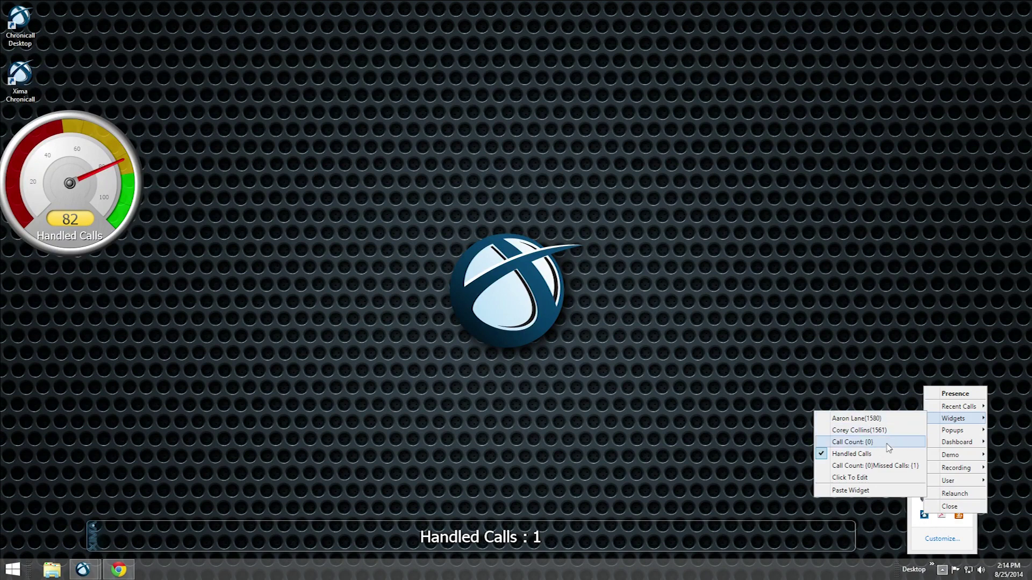
pyautogui.click(887, 466)
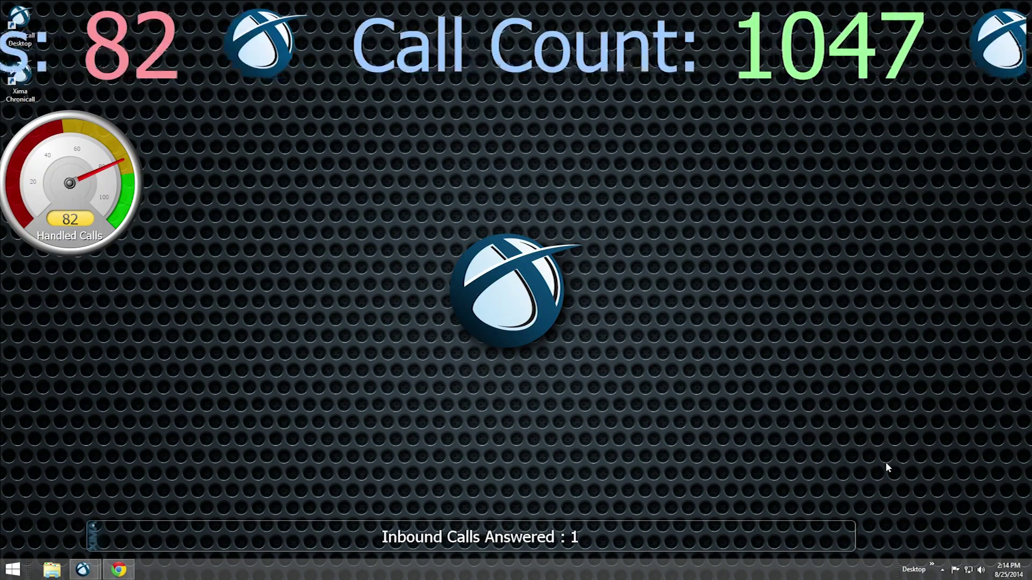
pyautogui.click(942, 570)
pyautogui.rightClick(924, 514)
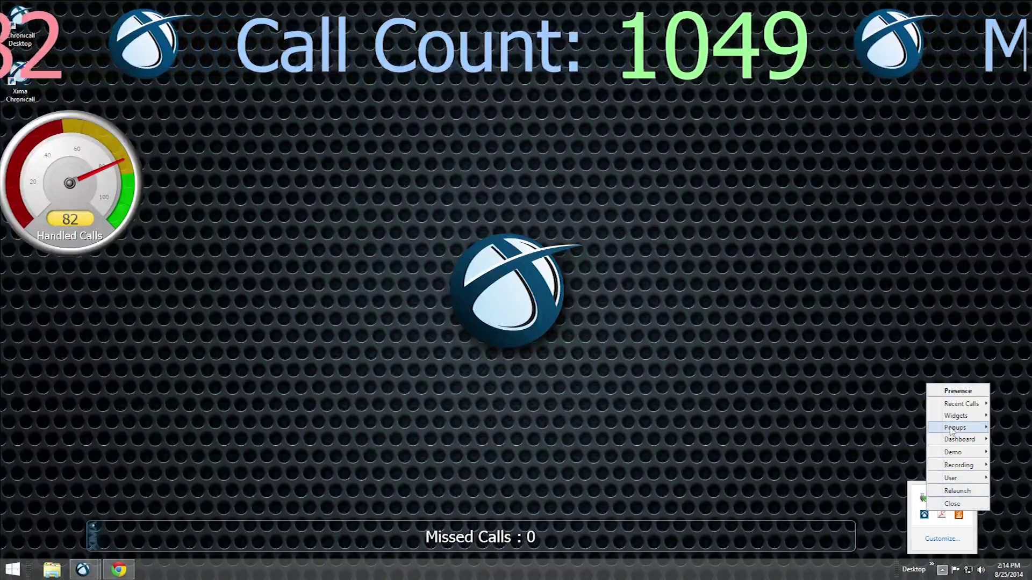
pyautogui.moveTo(957, 416)
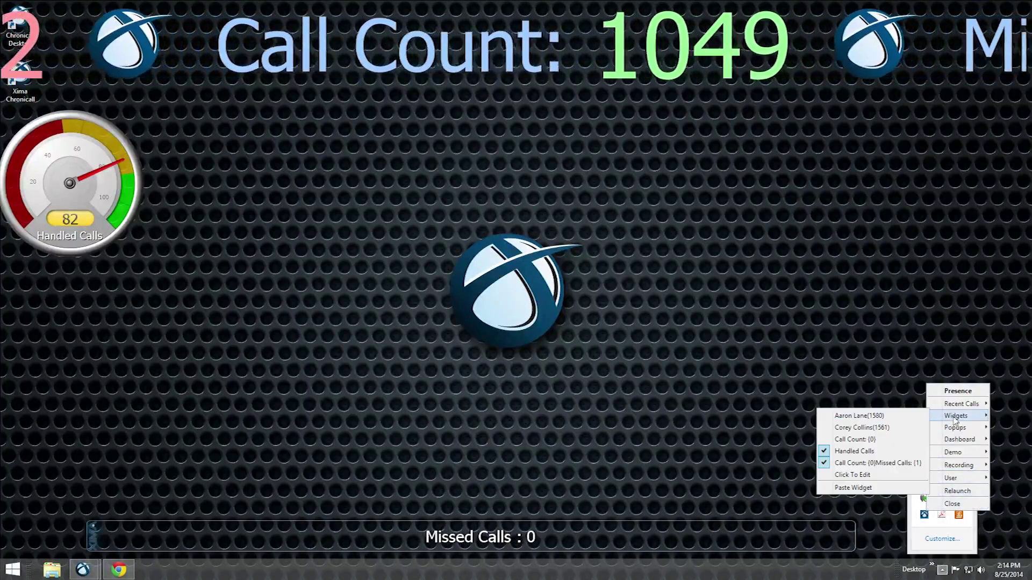
pyautogui.click(880, 441)
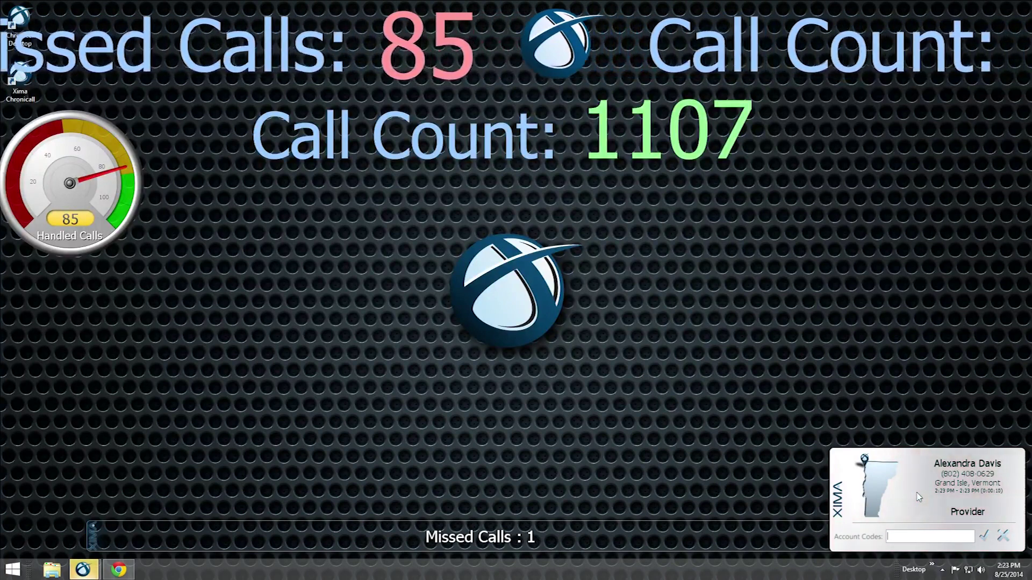
# - Bring up the Notes / OK / Cancel menu on the Grand Isle, Vermont caller pop-up
pyautogui.rightClick(917, 495)
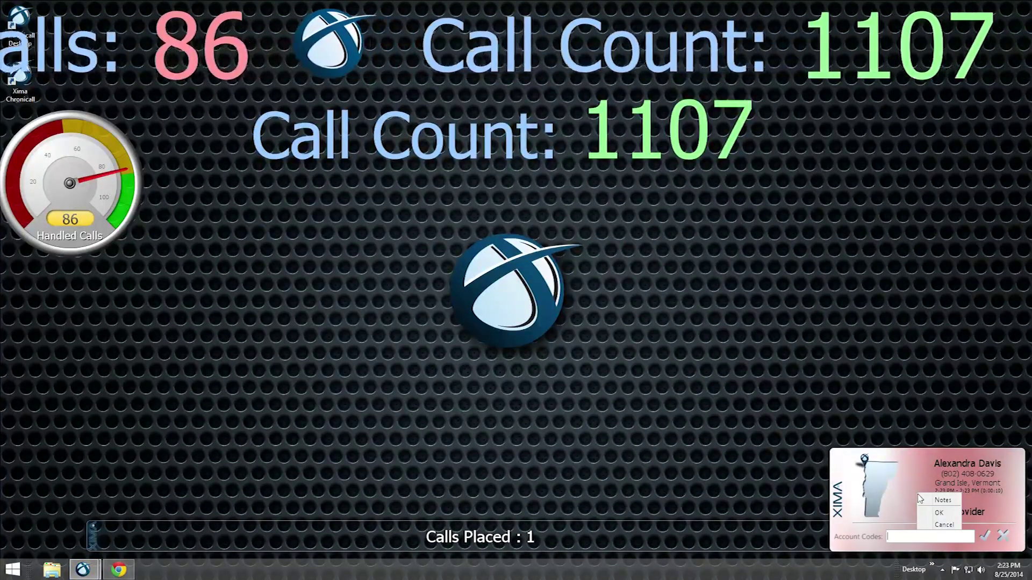
# - Save the note 'Call back in 5 minutes.' on the Vermont caller's call
pyautogui.click(935, 500)
pyautogui.write('Call ba')
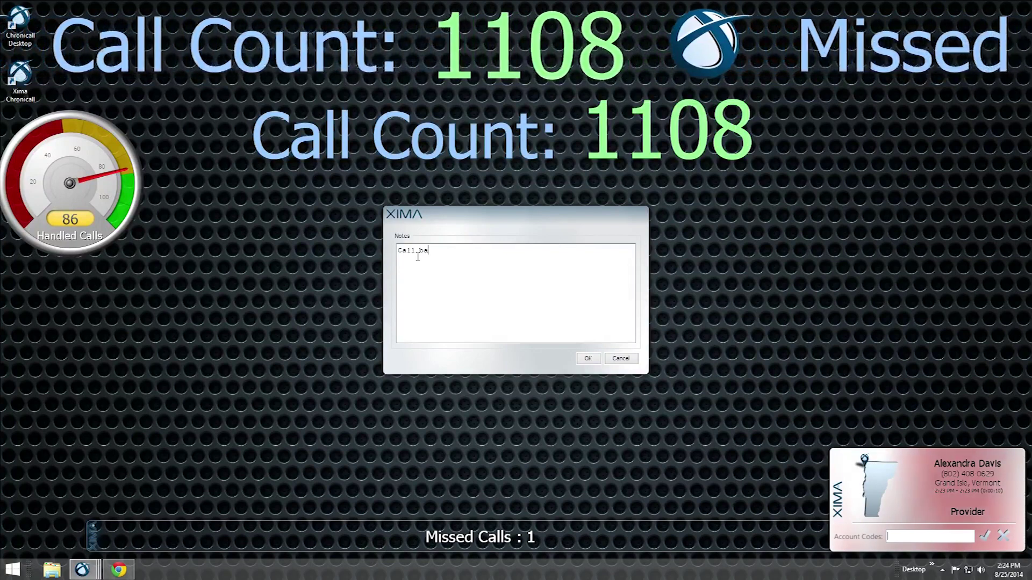
pyautogui.write('ck in 5 m')
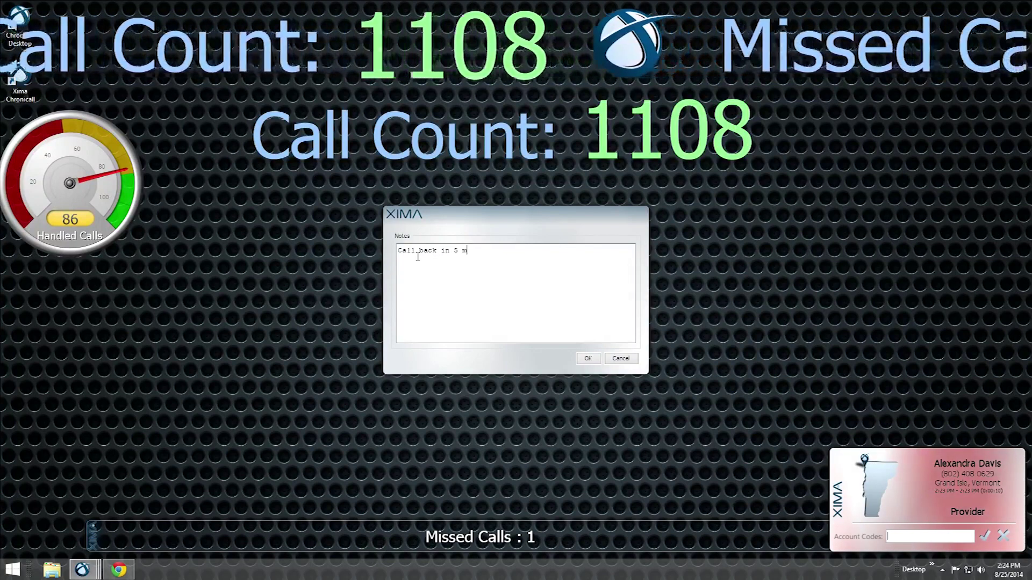
pyautogui.write('inutes')
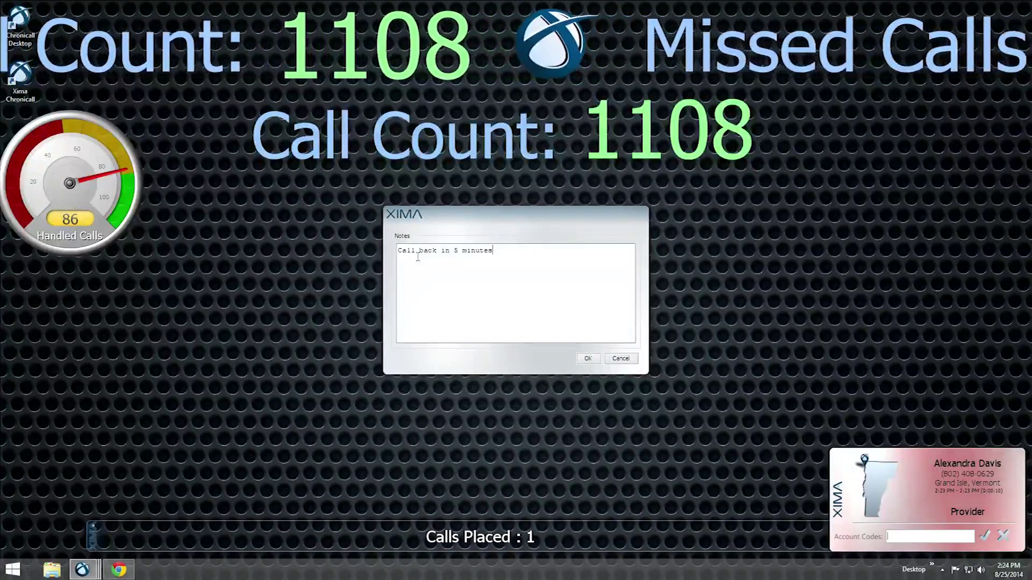
pyautogui.write('.')
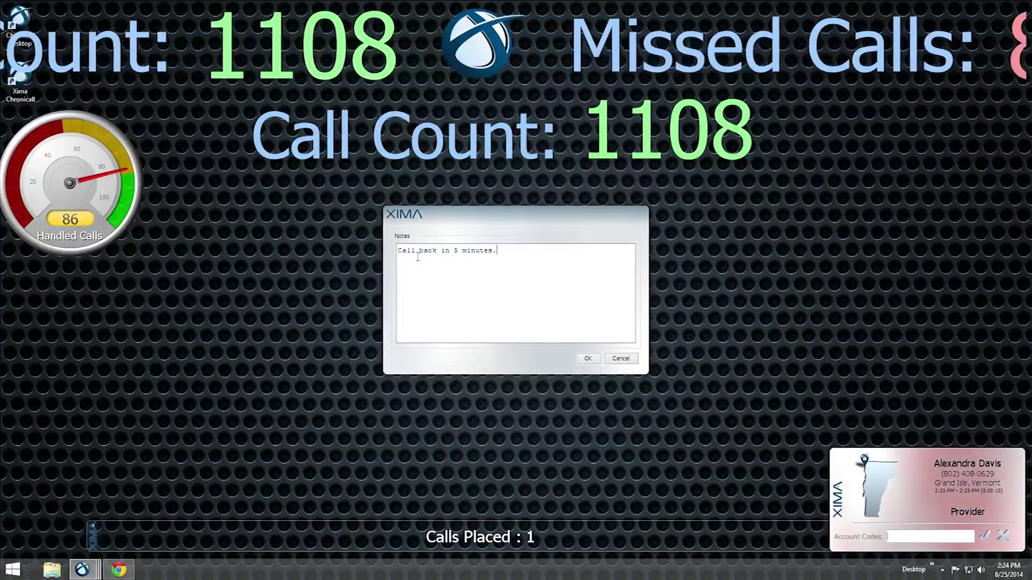
pyautogui.click(587, 359)
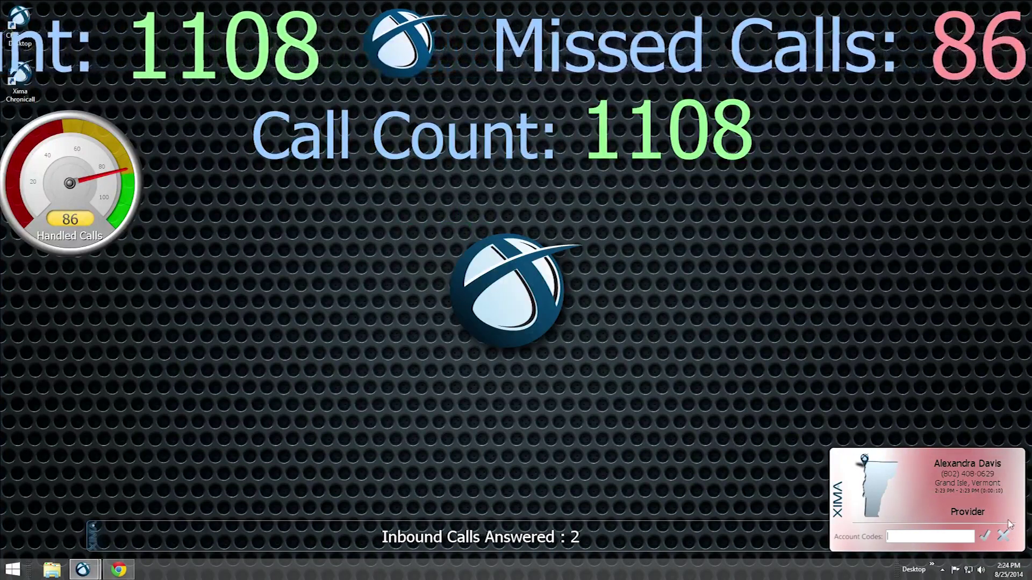
# - Close the caller pop-up and bring up the latest caller pop-up from the tray icon
pyautogui.click(986, 535)
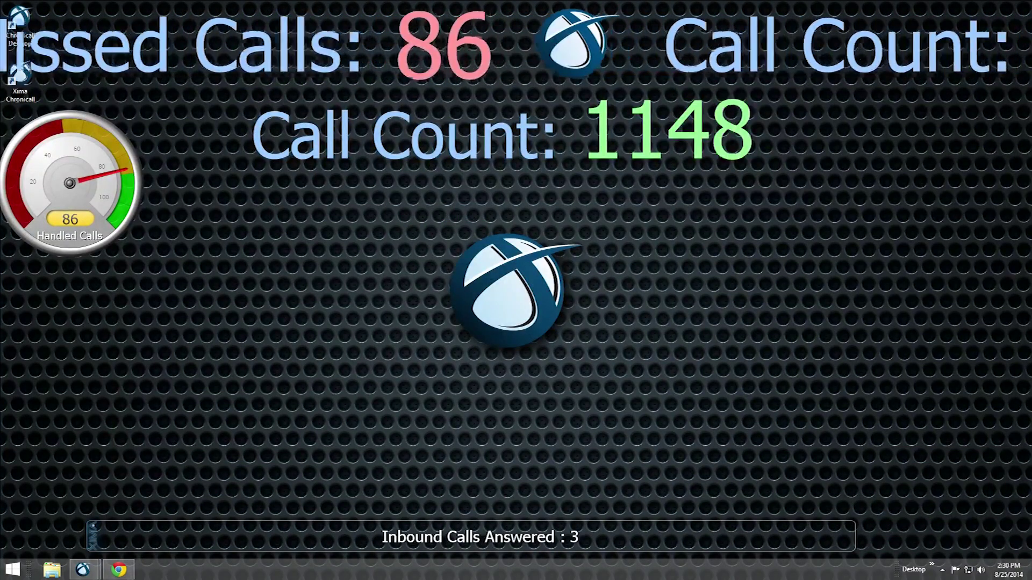
pyautogui.click(942, 569)
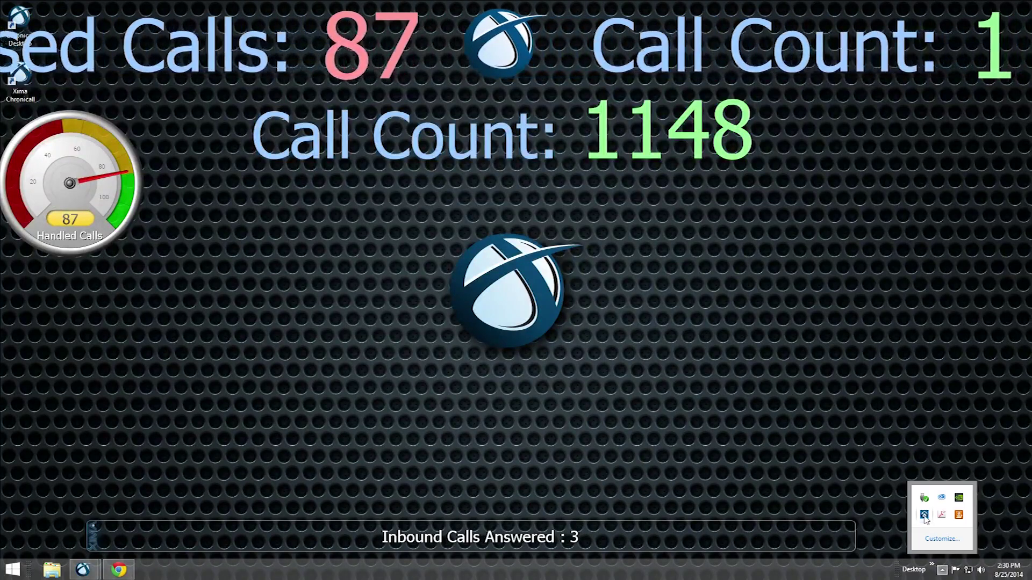
pyautogui.click(924, 517)
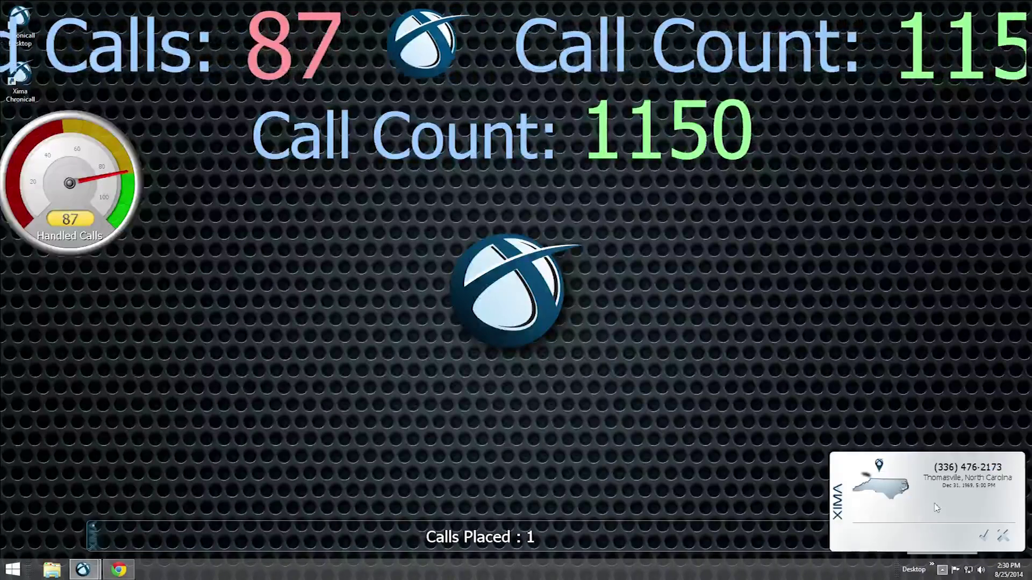
# - Reopen the earlier Grand Isle, Vermont call from the Recent Calls list
pyautogui.click(943, 569)
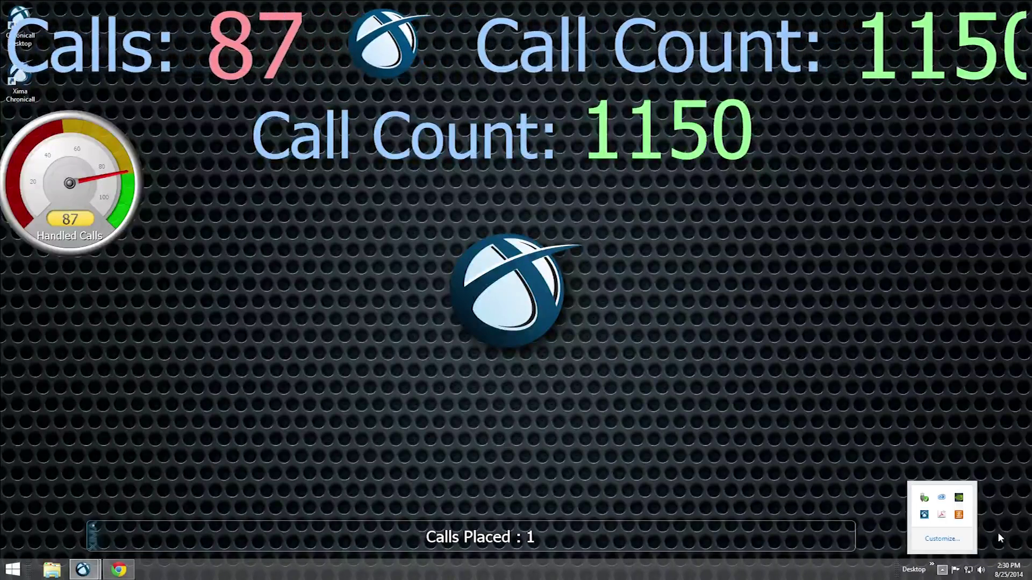
pyautogui.rightClick(925, 517)
pyautogui.moveTo(962, 409)
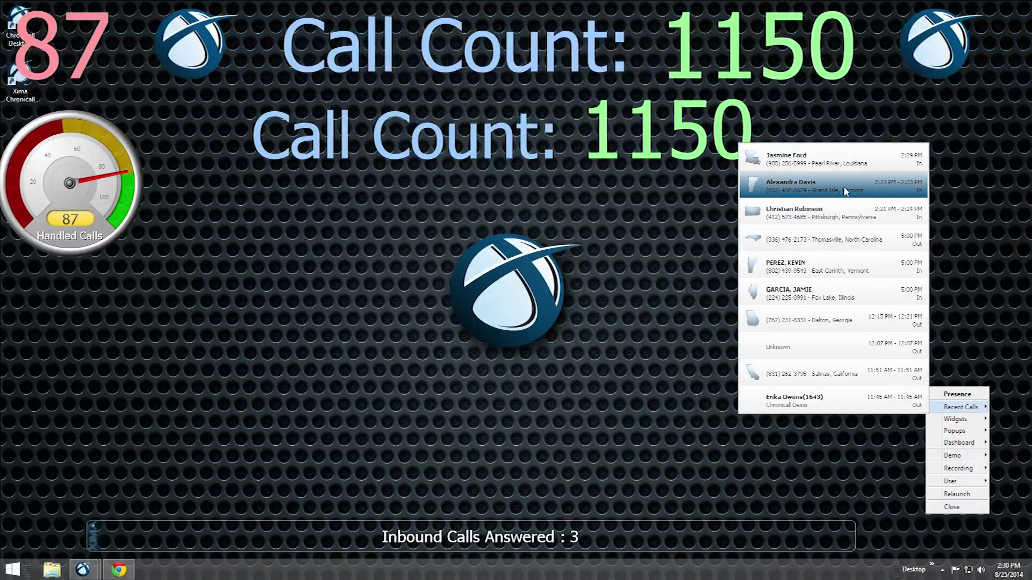
pyautogui.click(846, 192)
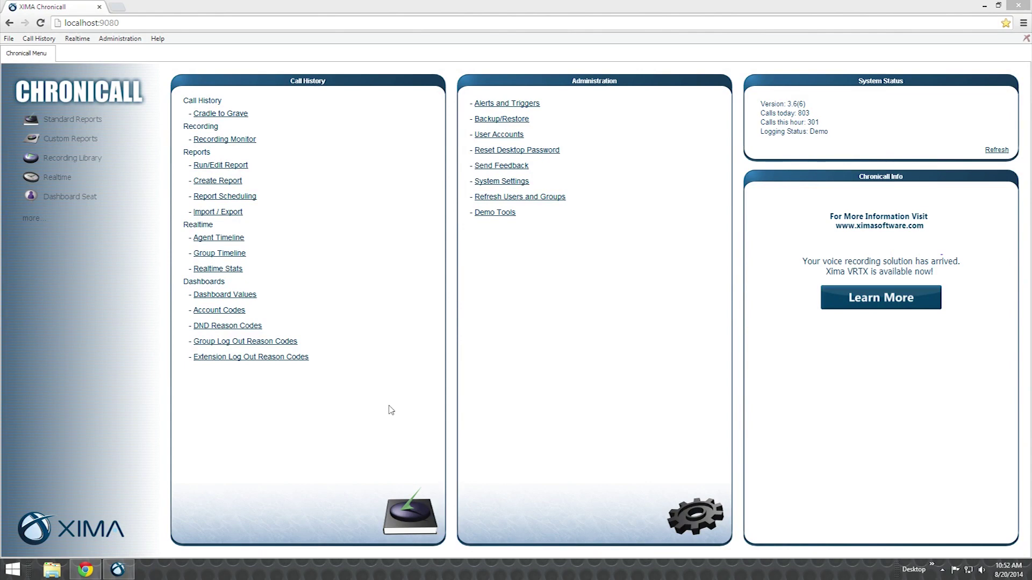
# - Open Run/Edit Report to list available reports beside the Most Run Reports preview
pyautogui.click(222, 166)
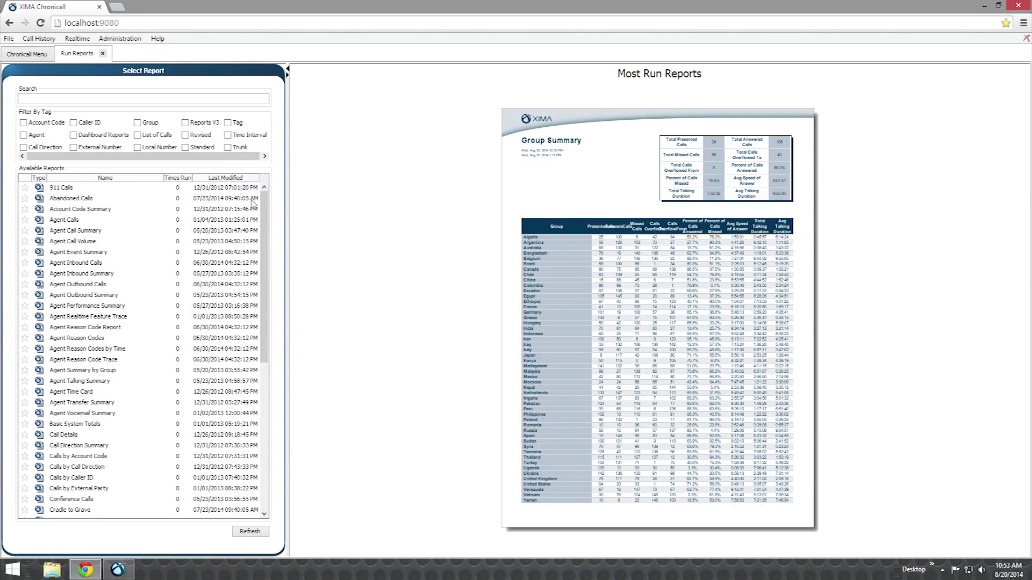
pyautogui.moveTo(267, 209)
pyautogui.mouseDown()
pyautogui.moveTo(263, 303)
pyautogui.moveTo(260, 209)
pyautogui.mouseUp()
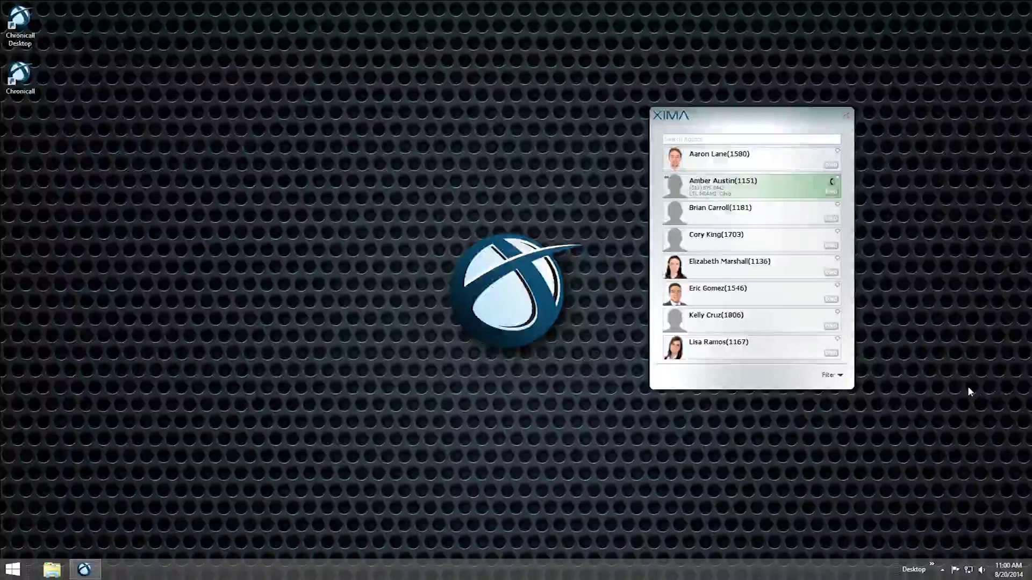